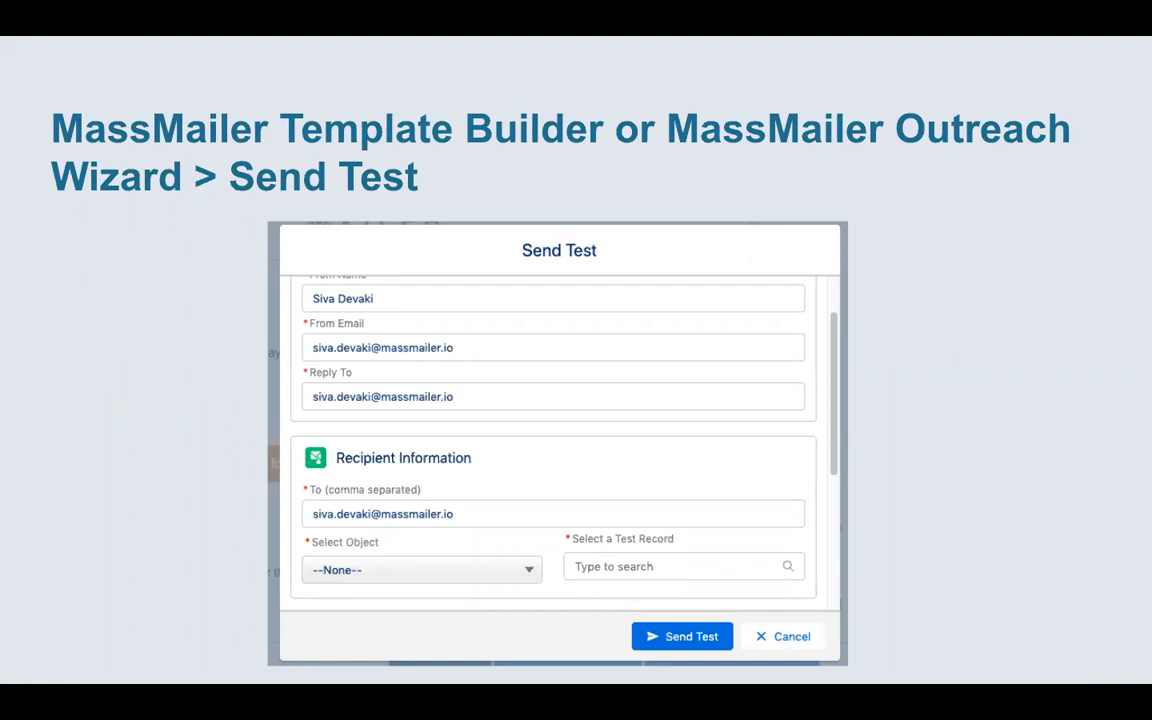
# Step: Exit the slideshow to return to the Google Slides editor
pyautogui.press('Escape')
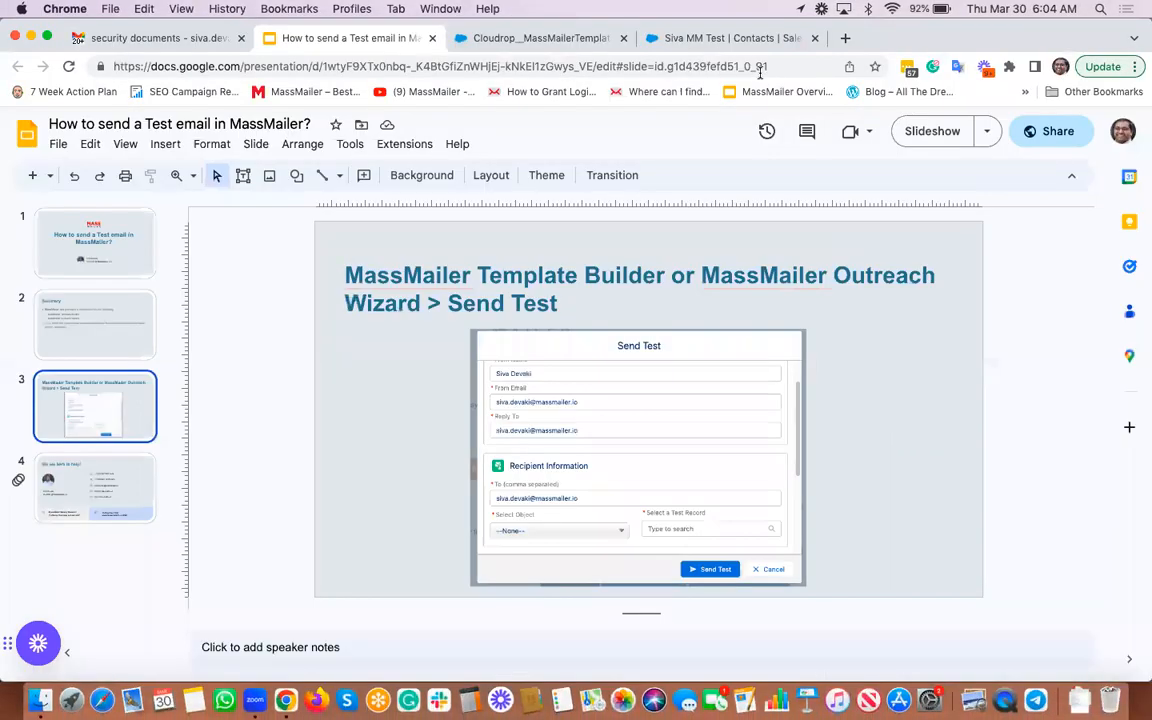
# Step: Switch to the MassMailer Template Builder page and reload it
pyautogui.click(588, 37)
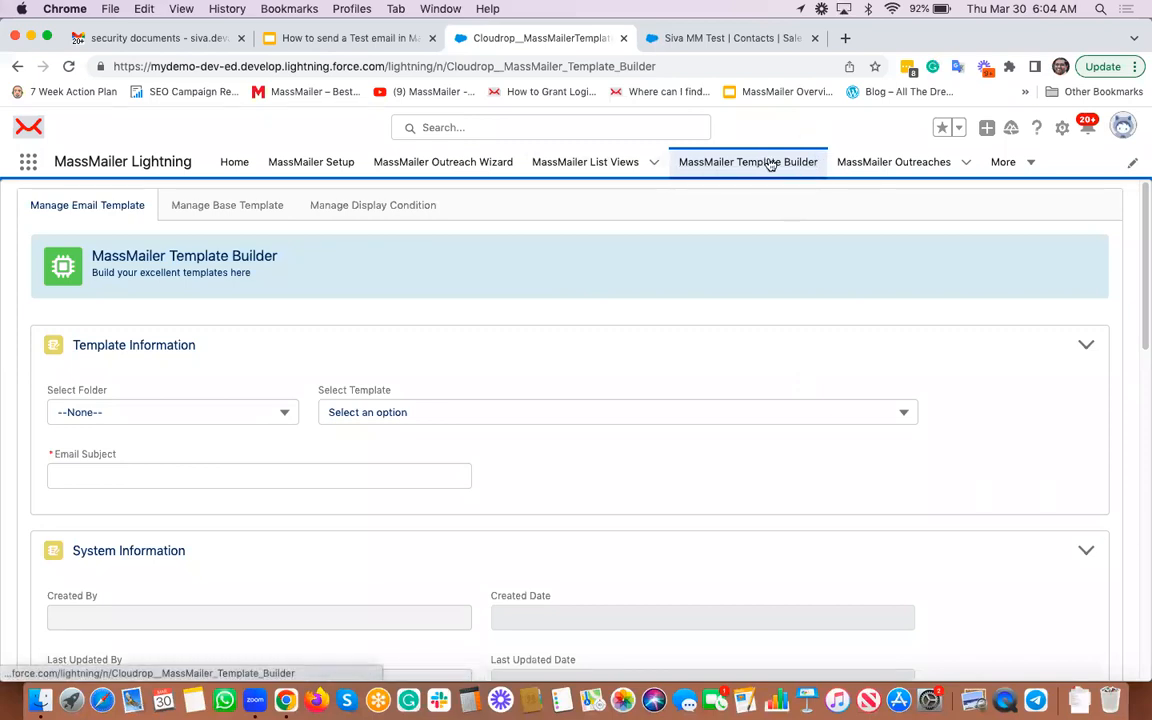
pyautogui.click(727, 166)
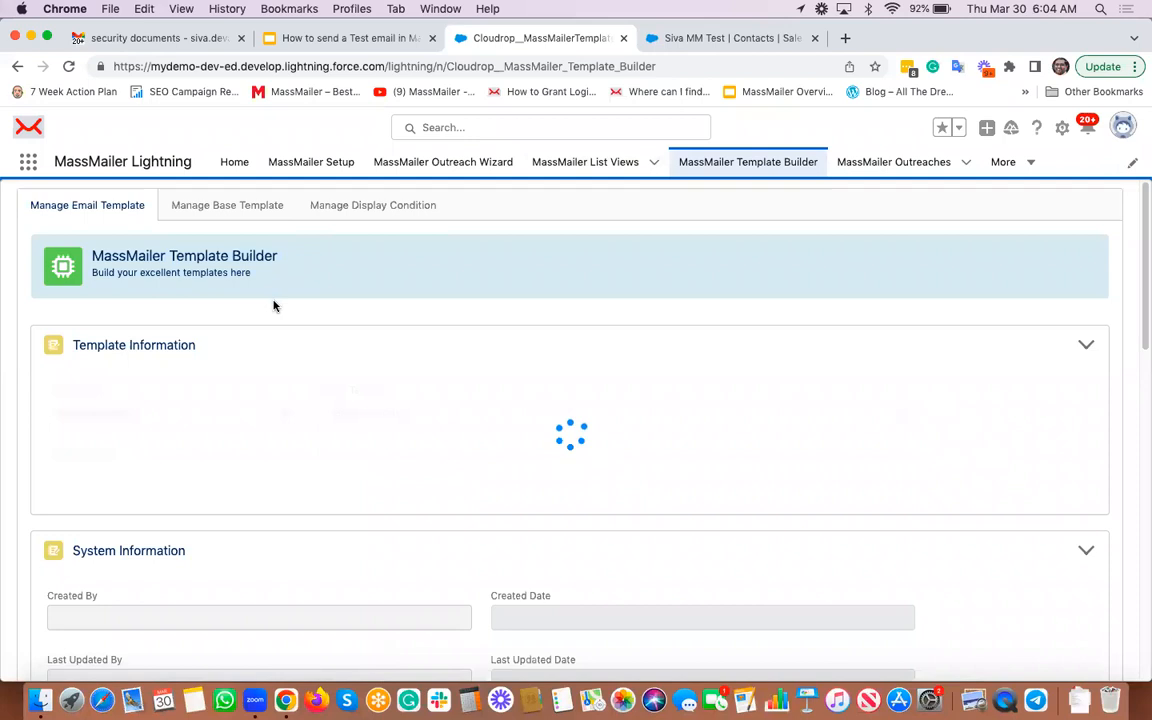
pyautogui.scroll(-2, 272, 324)
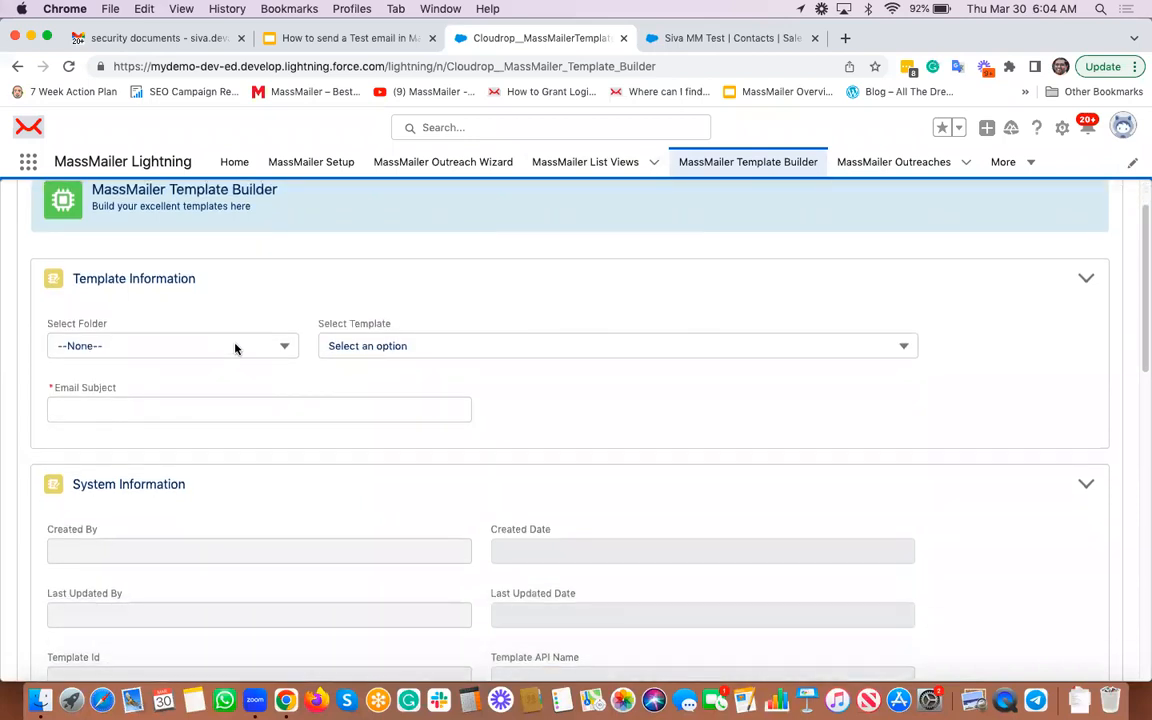
# Step: Load Demo Template from the MassMailer folder and scroll down to its email body
pyautogui.click(236, 346)
pyautogui.click(88, 423)
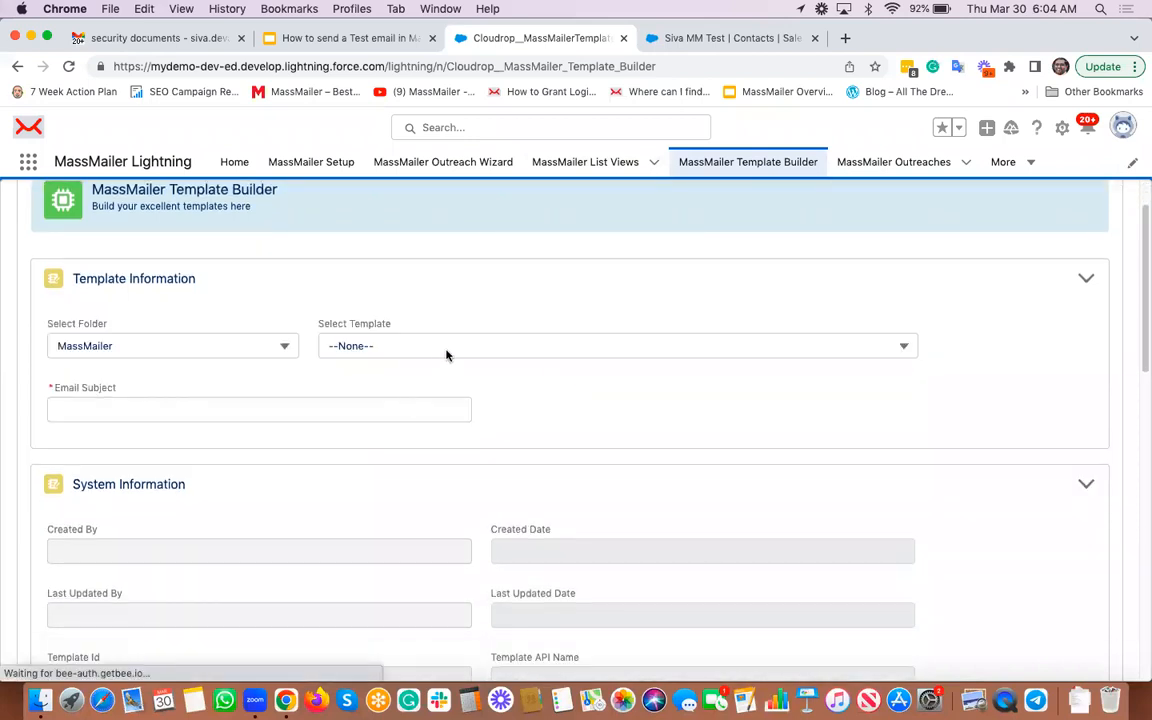
pyautogui.click(444, 346)
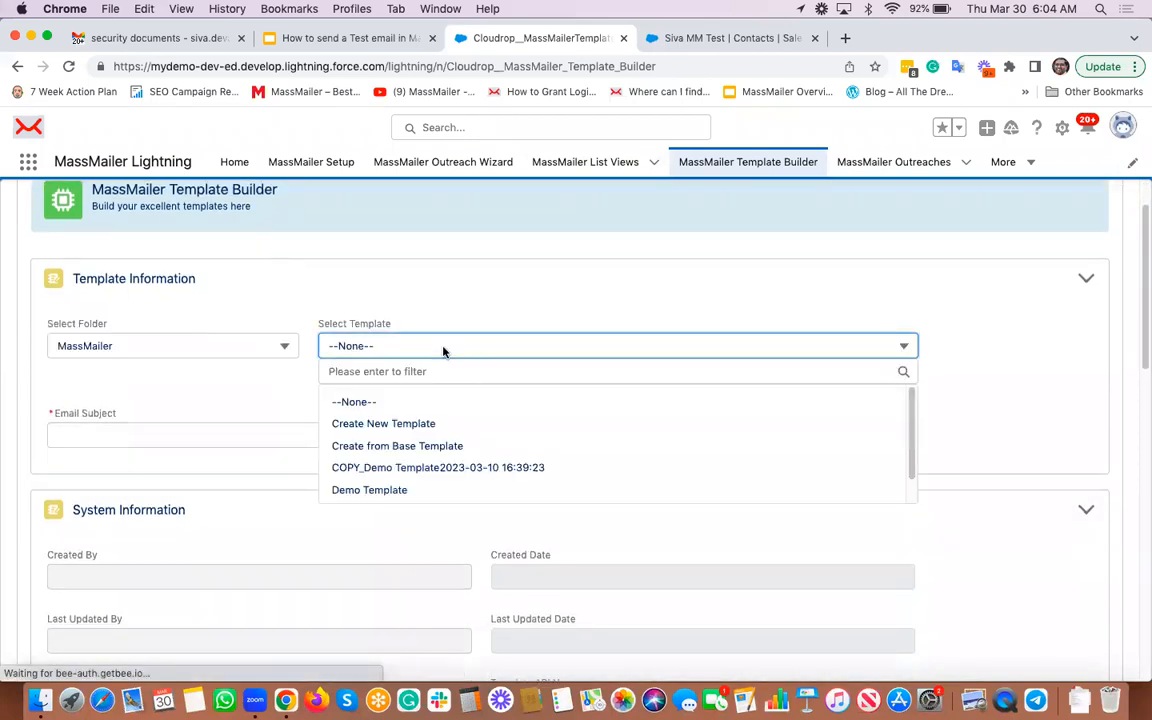
pyautogui.click(429, 492)
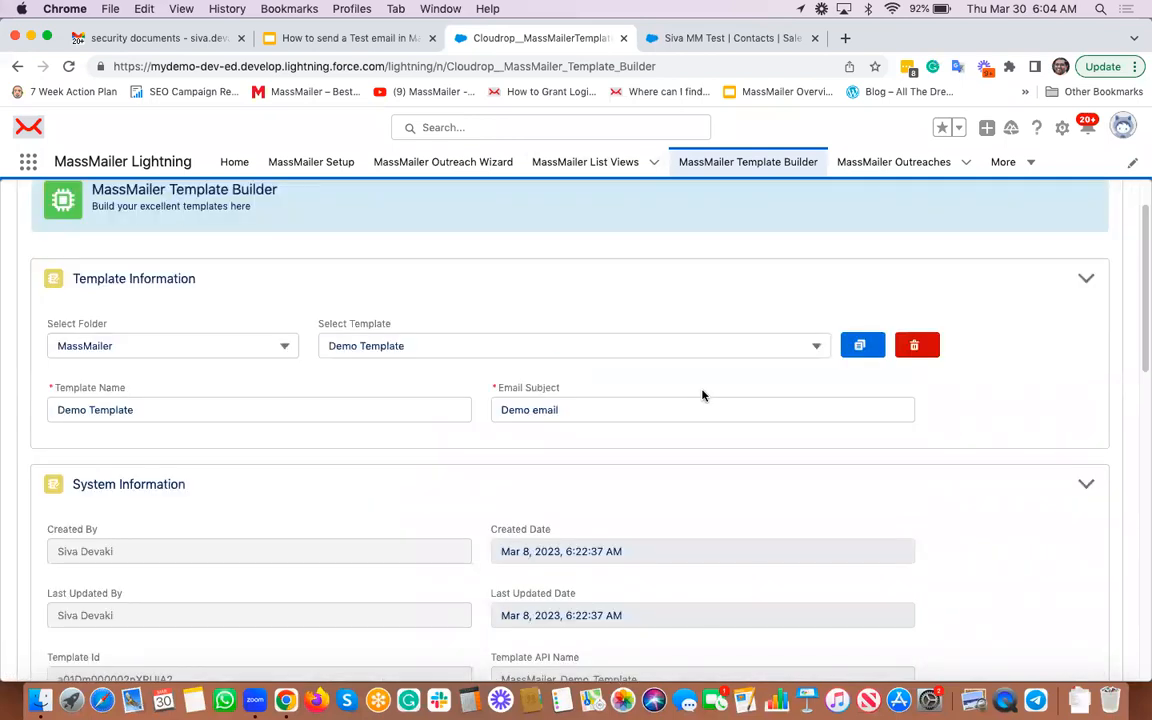
pyautogui.scroll(-5, 702, 395)
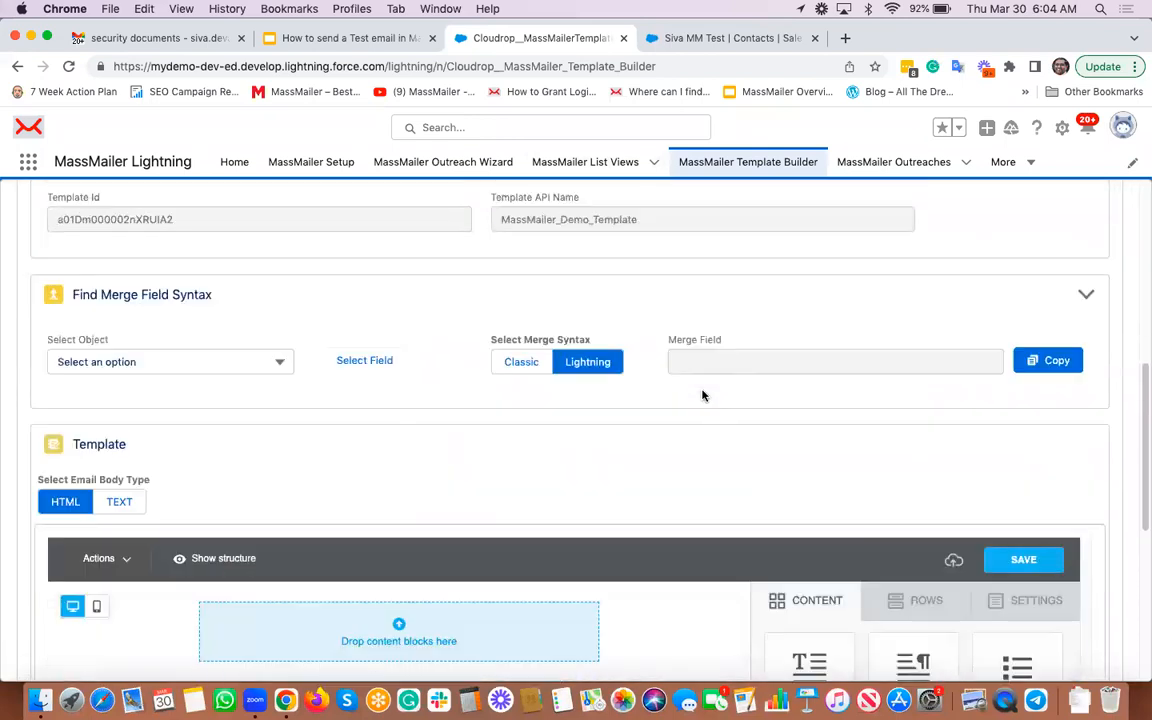
pyautogui.scroll(-3, 736, 323)
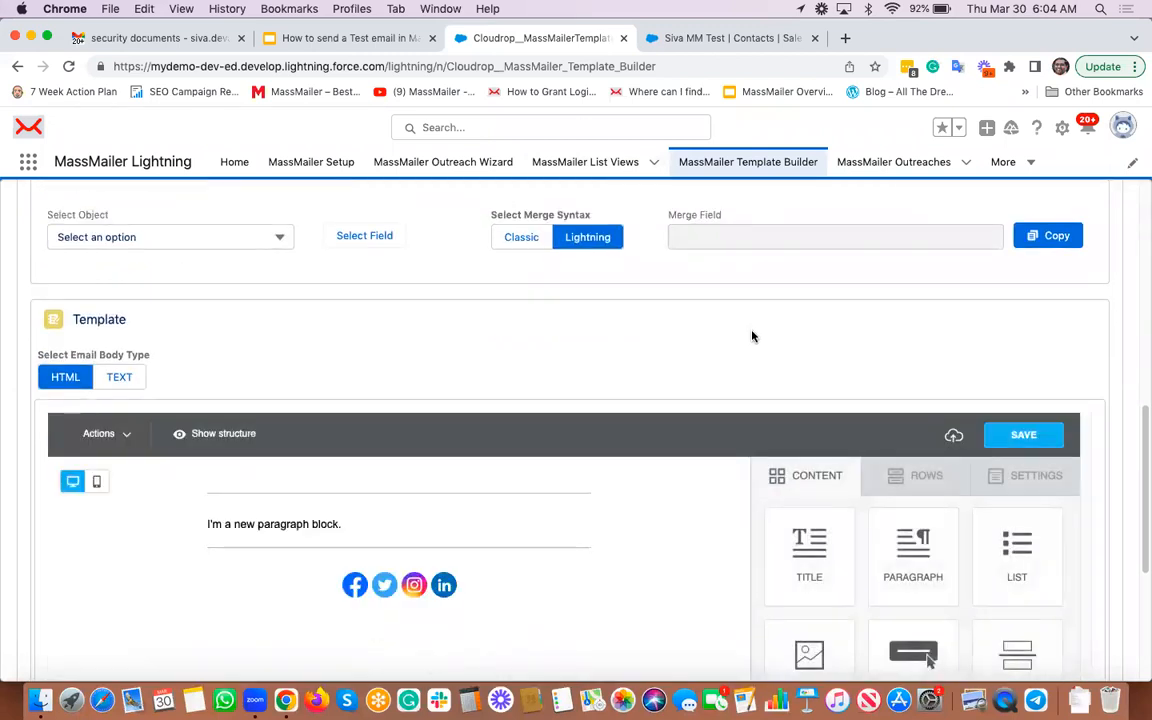
pyautogui.scroll(-1, 753, 336)
# Step: Insert a new greeting line above the paragraph text under the logo
pyautogui.click(360, 523)
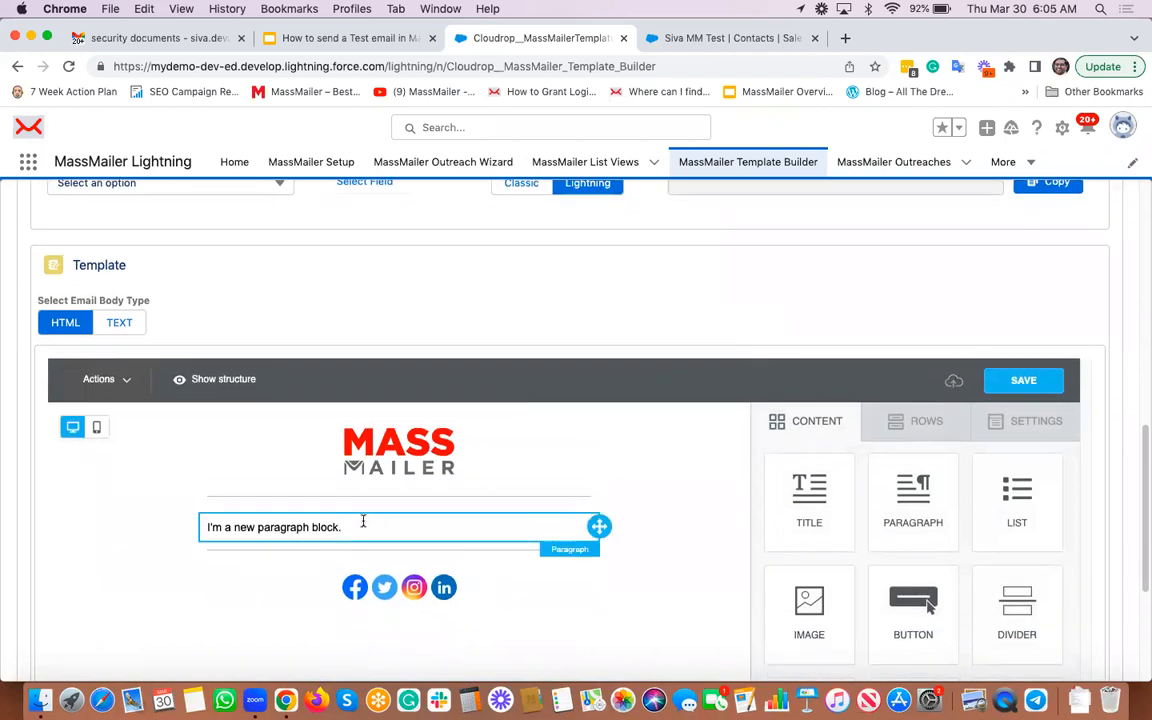
pyautogui.click(352, 527)
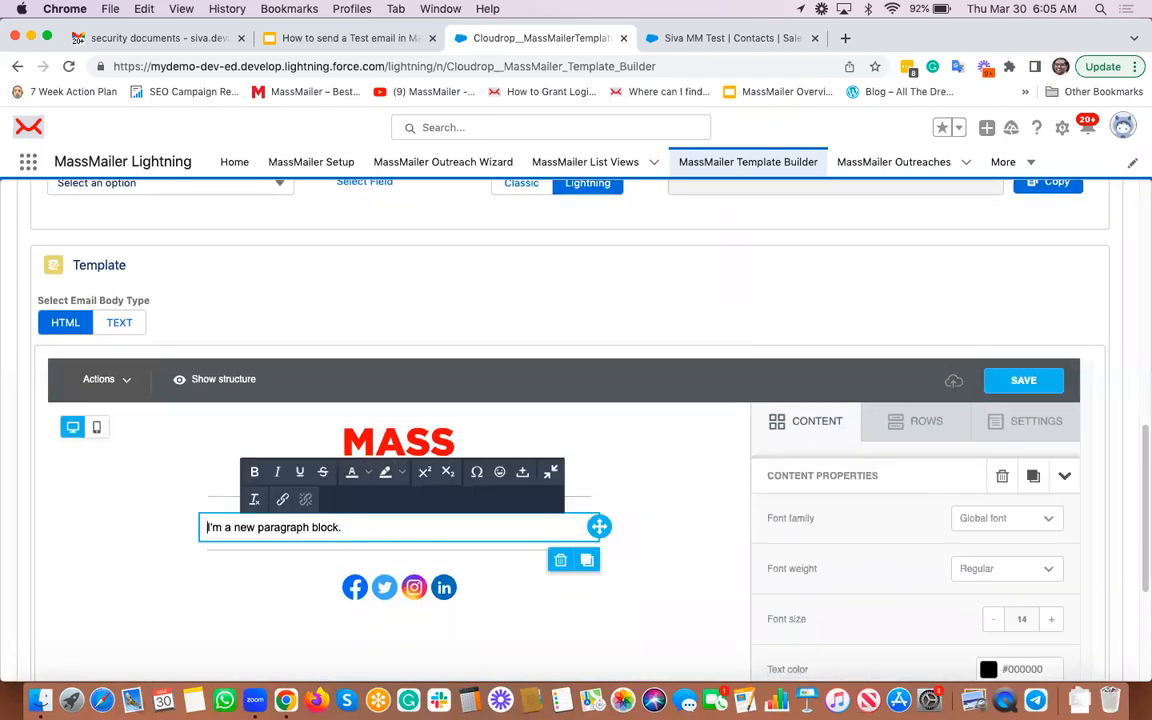
pyautogui.press('Return')
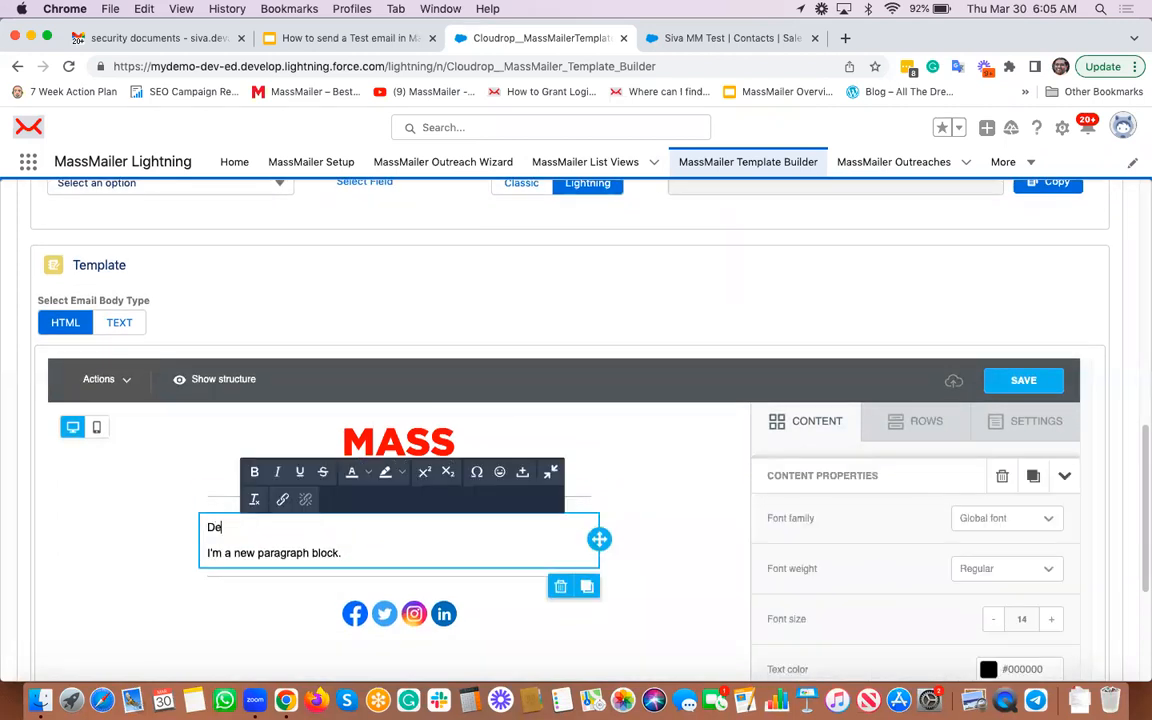
pyautogui.scroll(2, 543, 265)
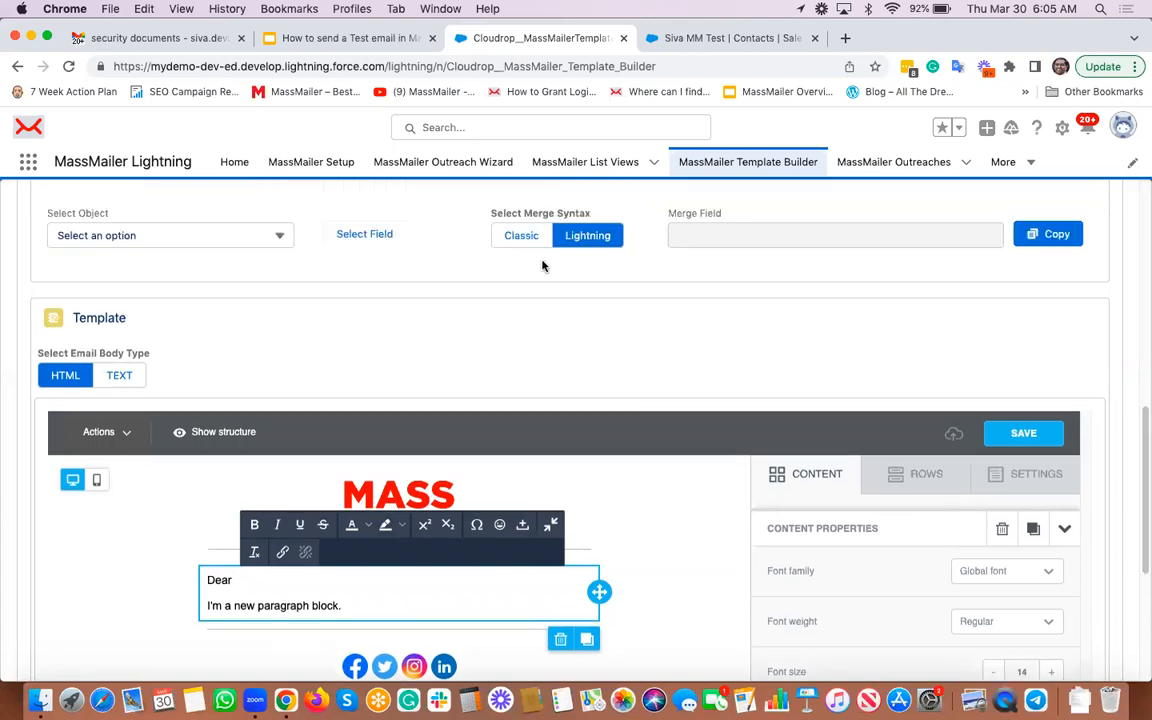
# Step: Generate the merge field syntax for the Contact object's First Name field
pyautogui.click(237, 273)
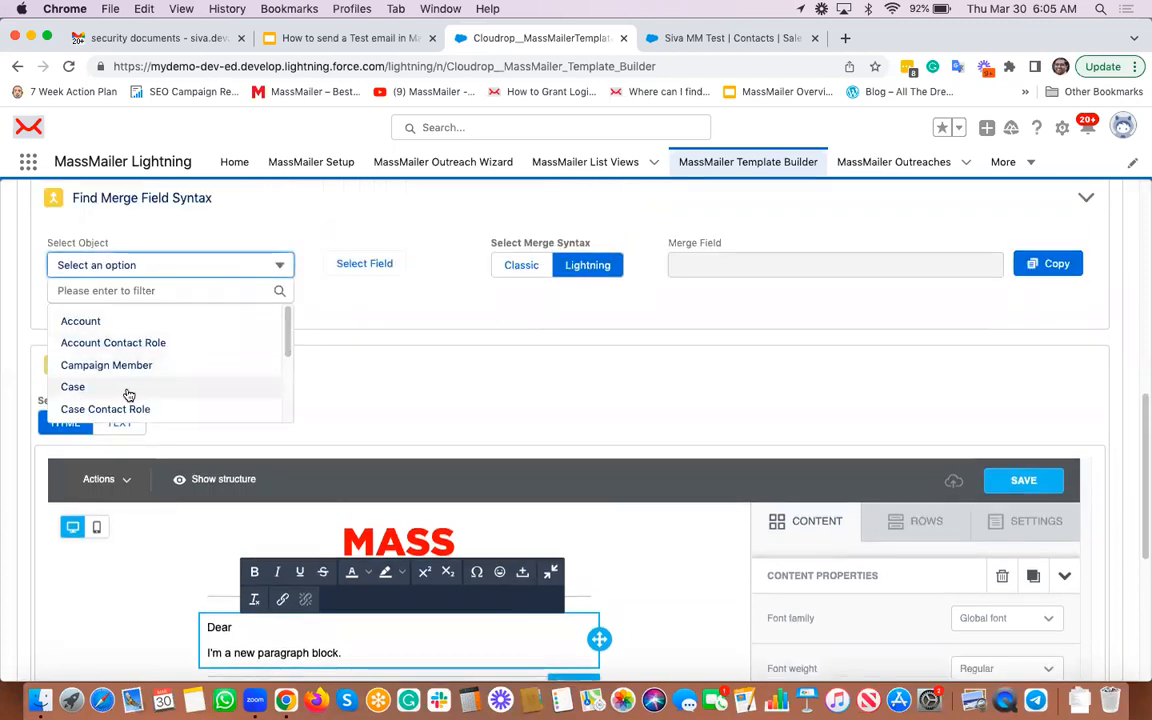
pyautogui.scroll(-2, 127, 392)
pyautogui.click(110, 386)
pyautogui.click(384, 265)
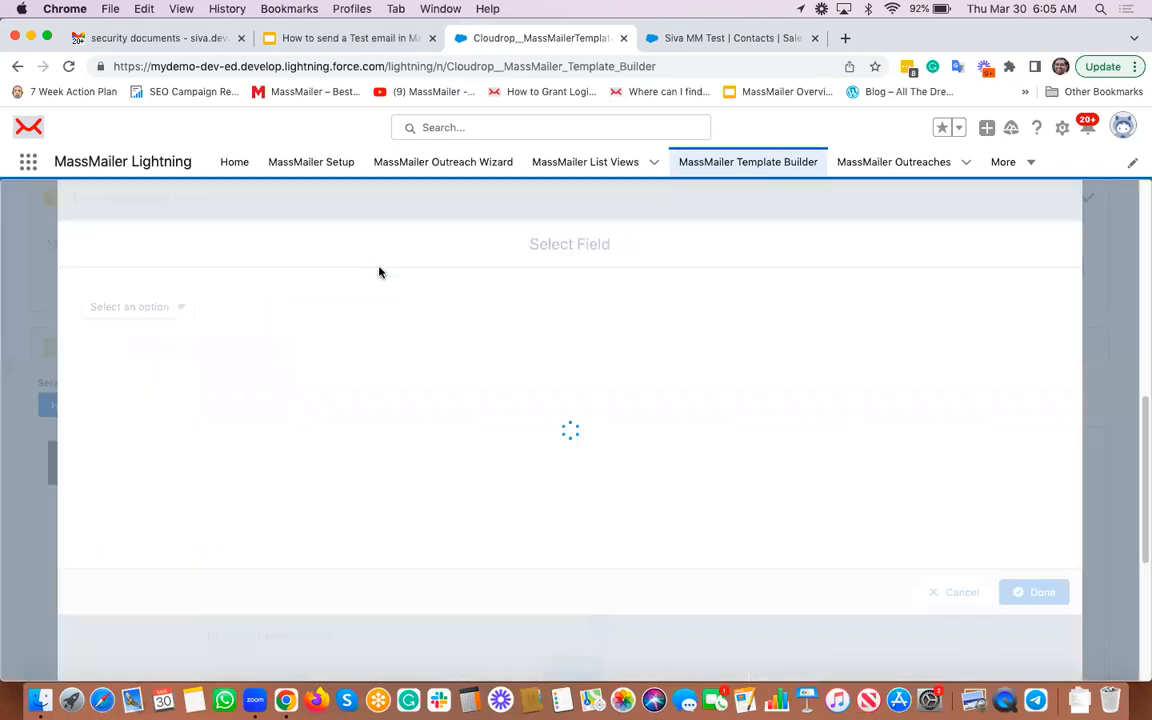
pyautogui.click(155, 314)
pyautogui.click(156, 330)
pyautogui.write('fir')
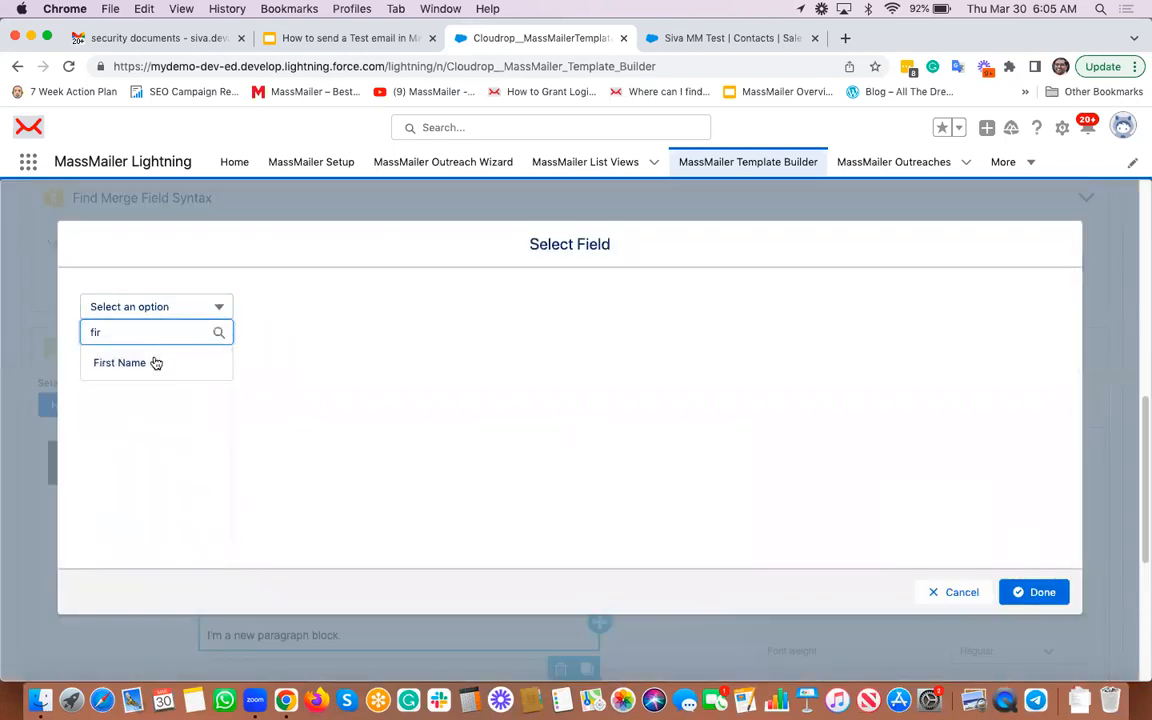
pyautogui.click(155, 363)
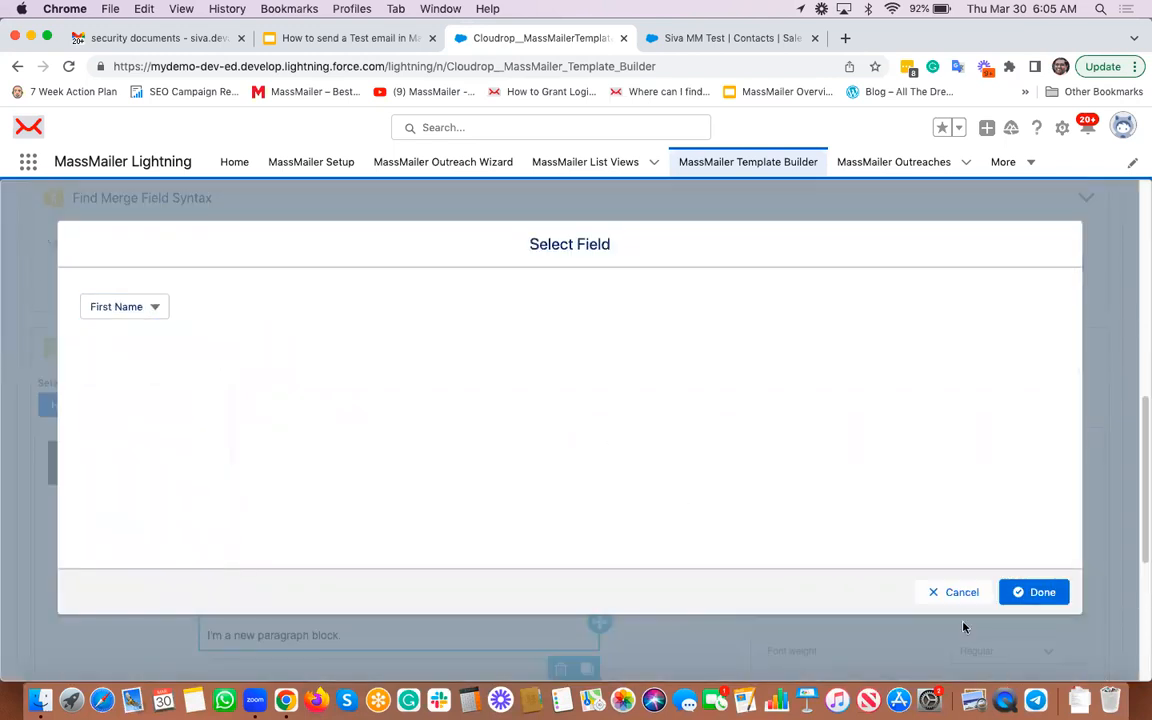
pyautogui.click(1035, 592)
# Step: Copy {{{Contact.FirstName}}} and paste it after Dear in the greeting line
pyautogui.click(1045, 264)
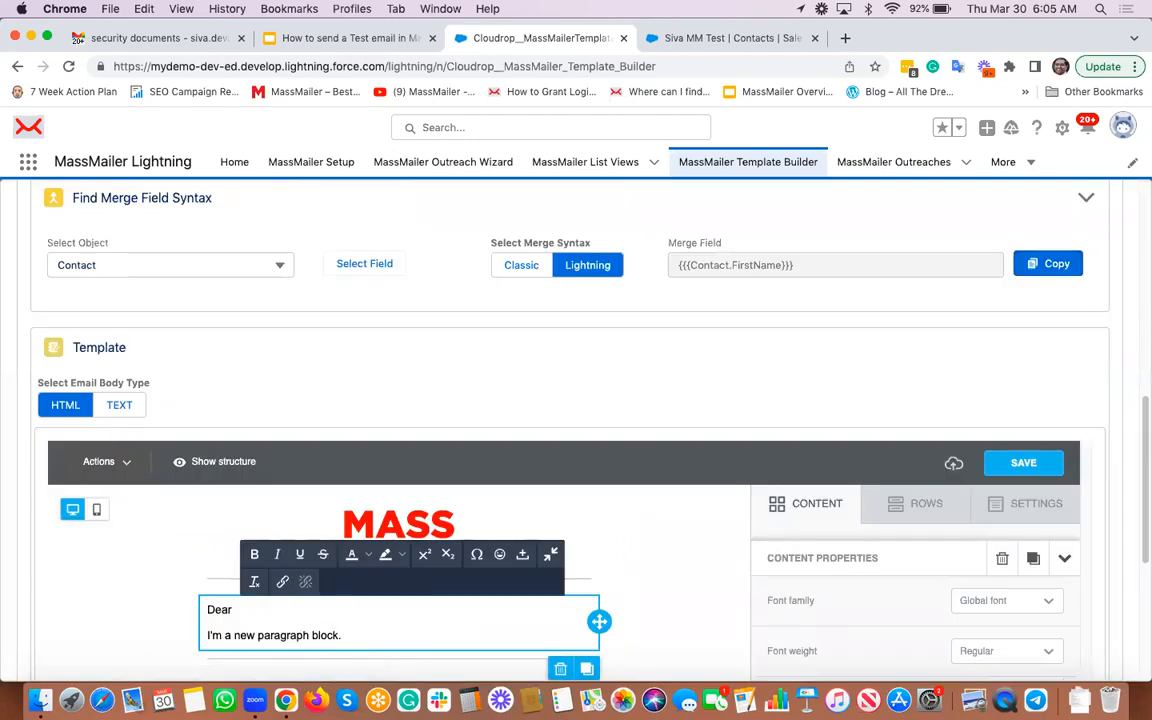
pyautogui.press('super+v')
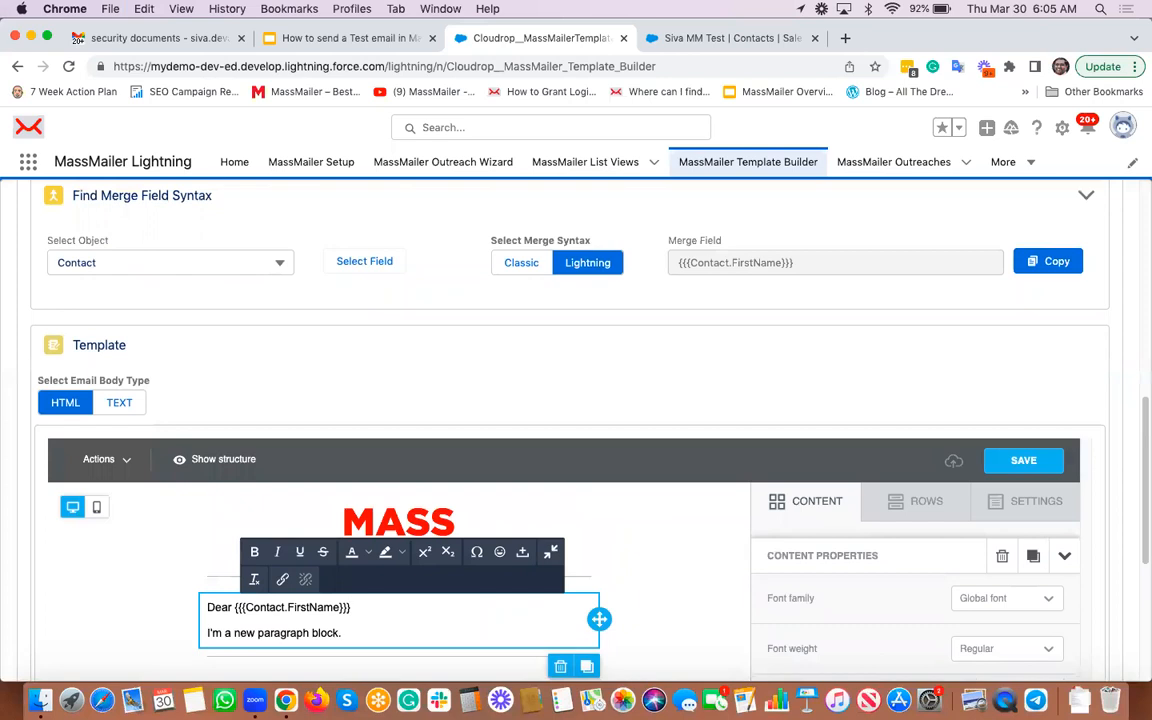
pyautogui.scroll(-2, 700, 380)
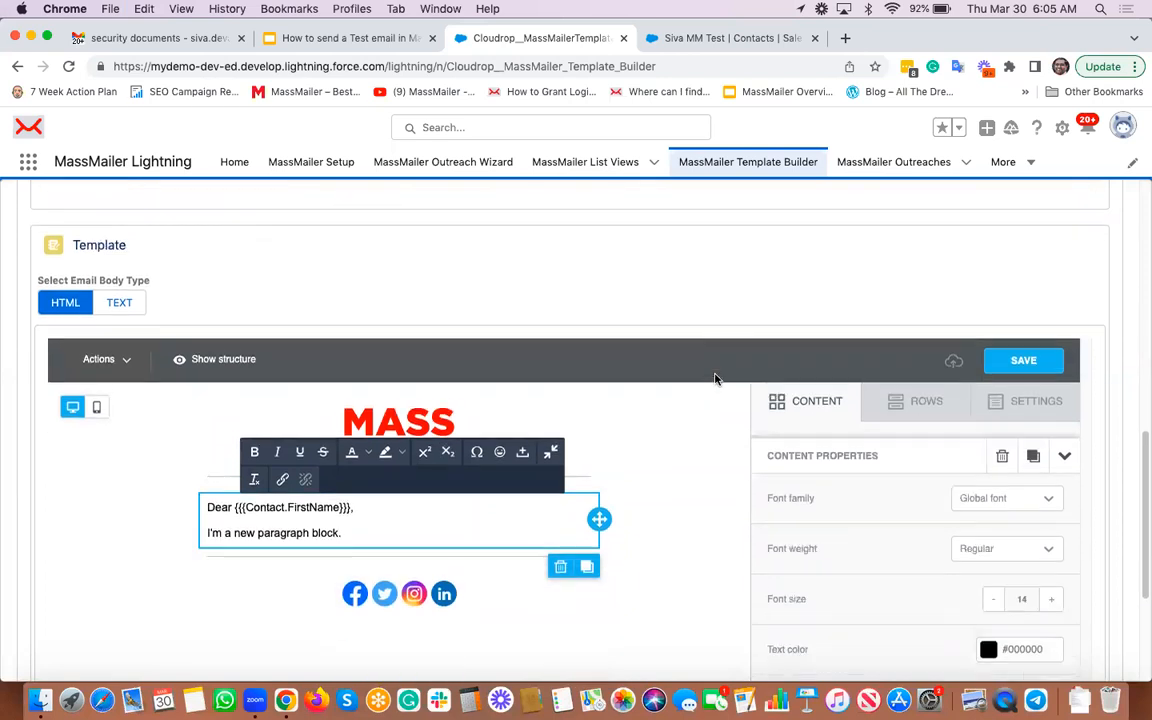
# Step: Save the Demo Template draft, then save it to Salesforce and dismiss the confirmation
pyautogui.click(1046, 356)
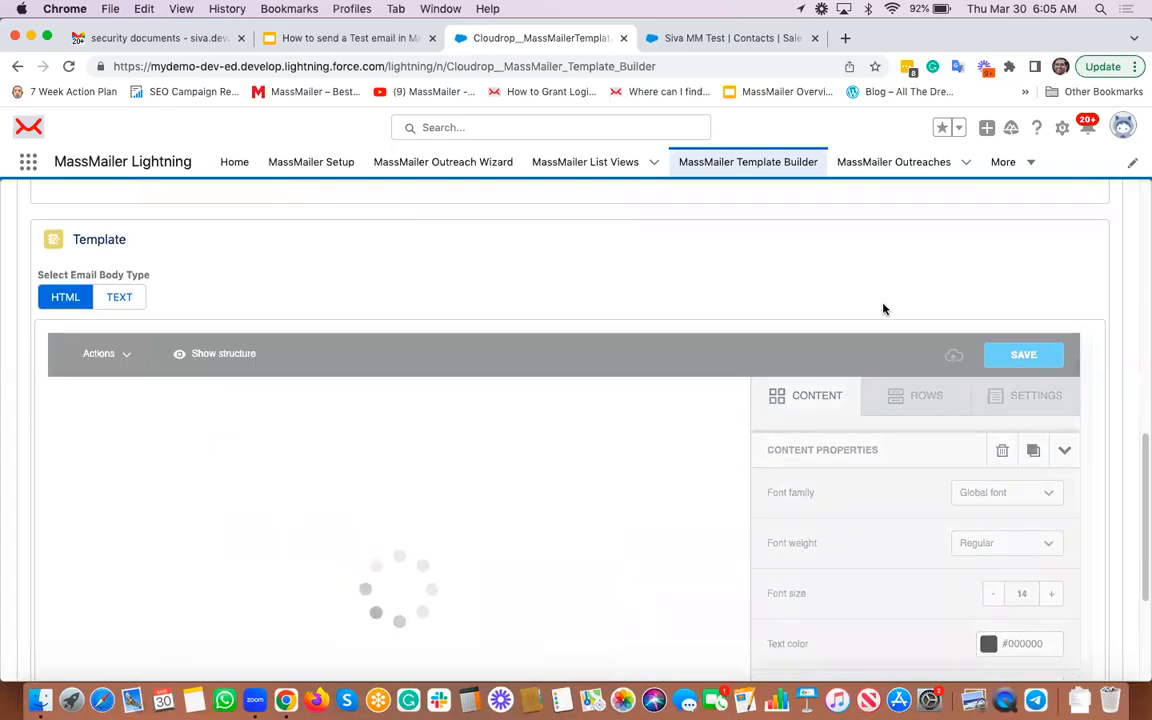
pyautogui.scroll(-4, 661, 309)
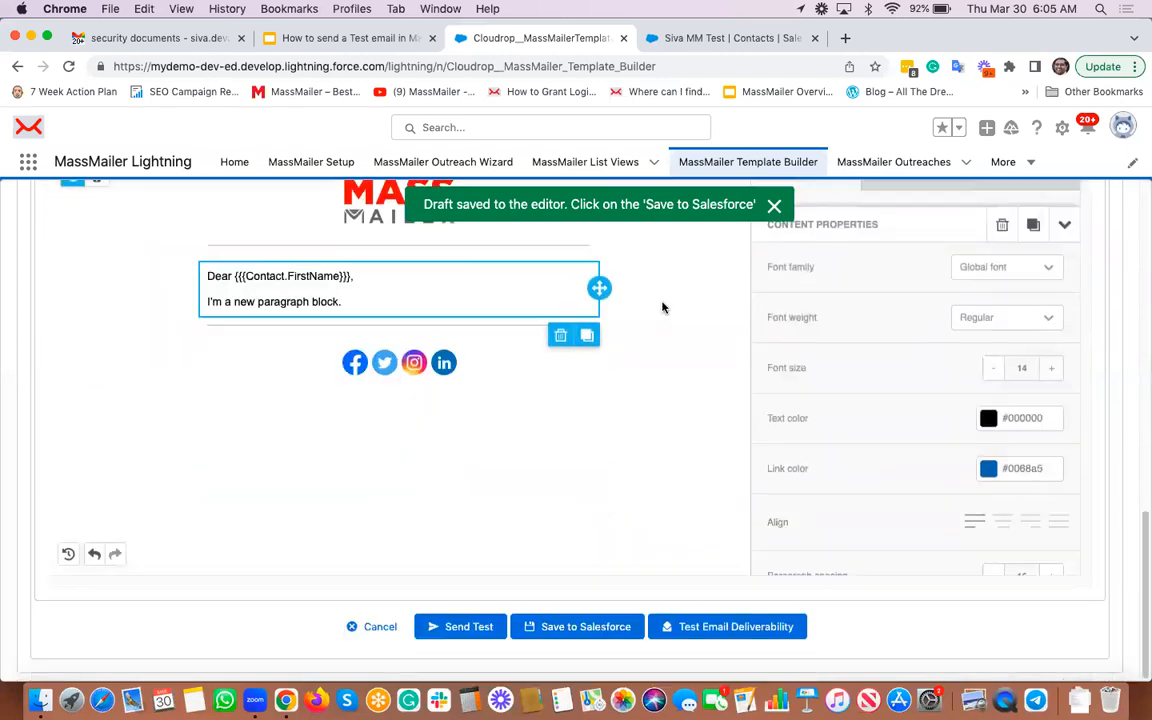
pyautogui.click(594, 632)
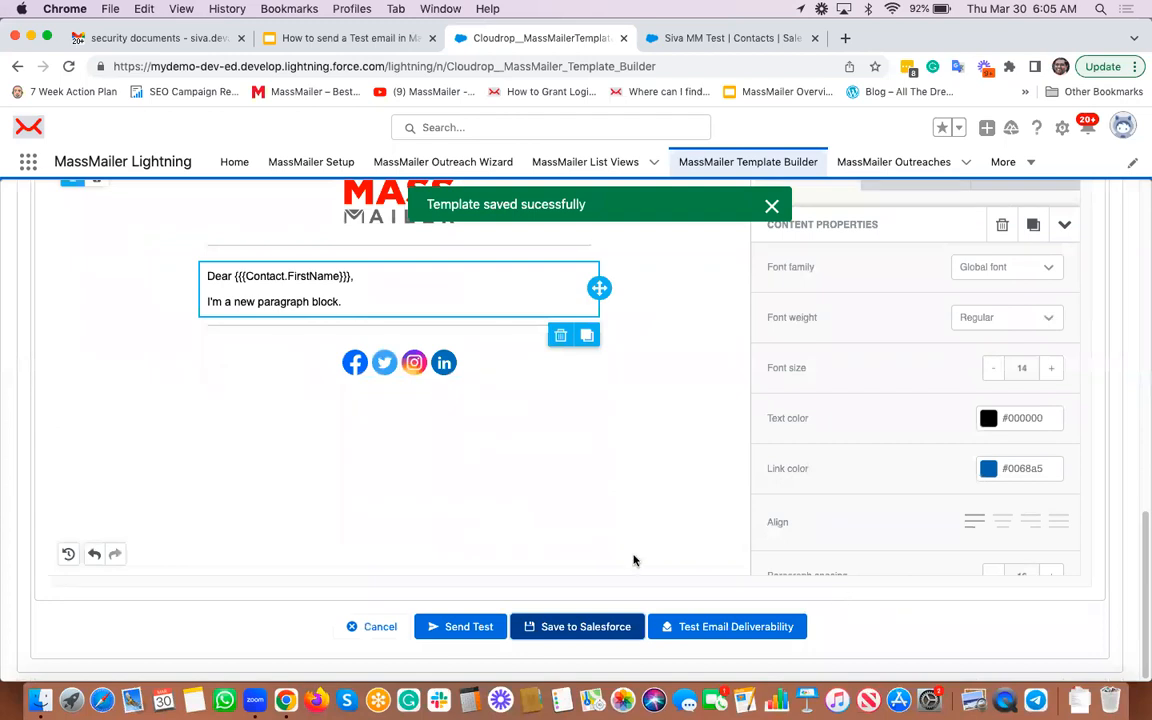
pyautogui.click(463, 628)
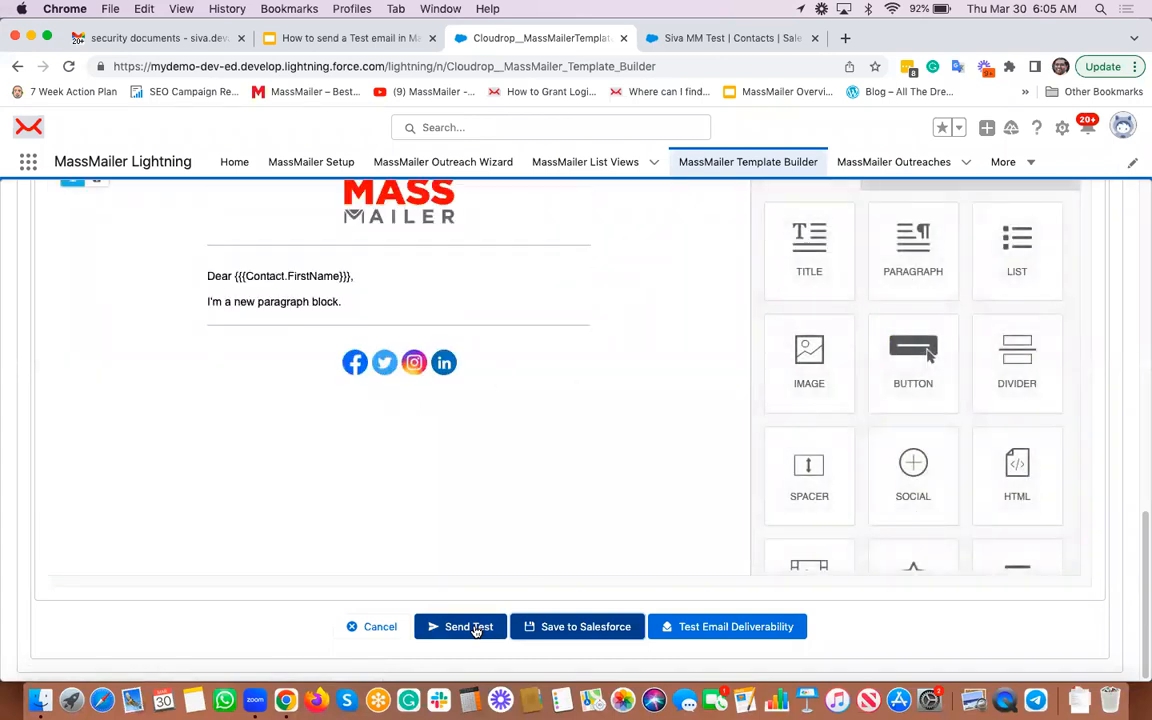
# Step: Open the Send Test form for the template
pyautogui.click(476, 628)
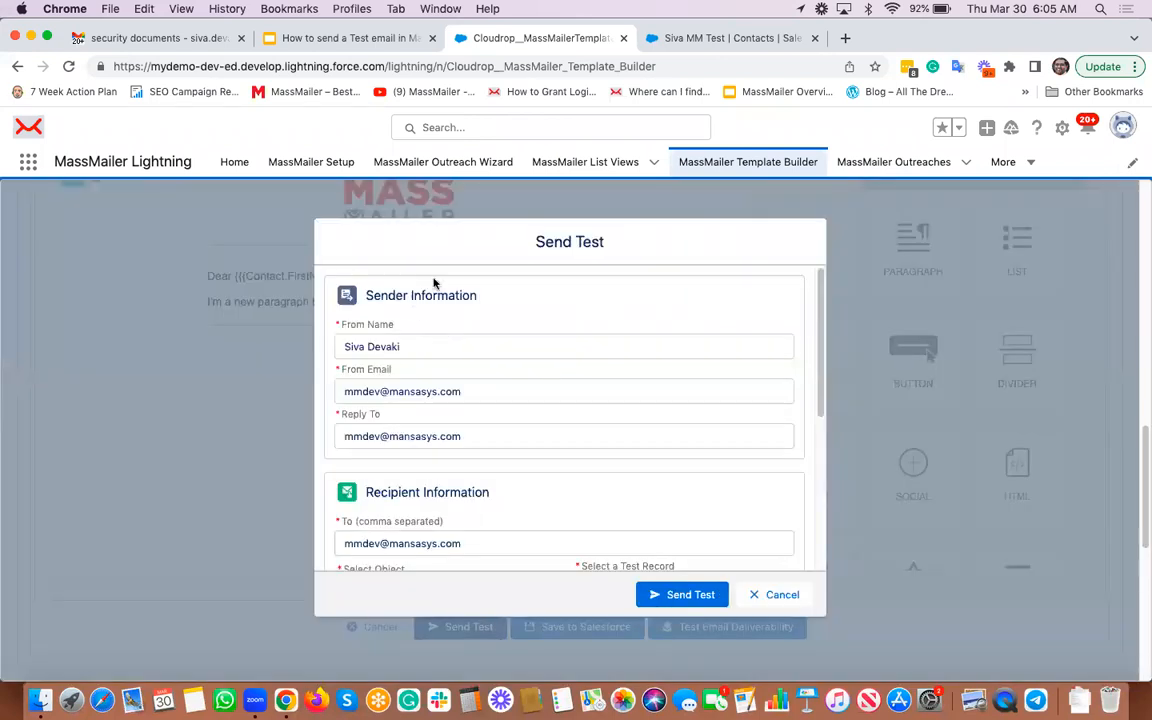
pyautogui.scroll(-2, 468, 436)
pyautogui.scroll(-5, 478, 448)
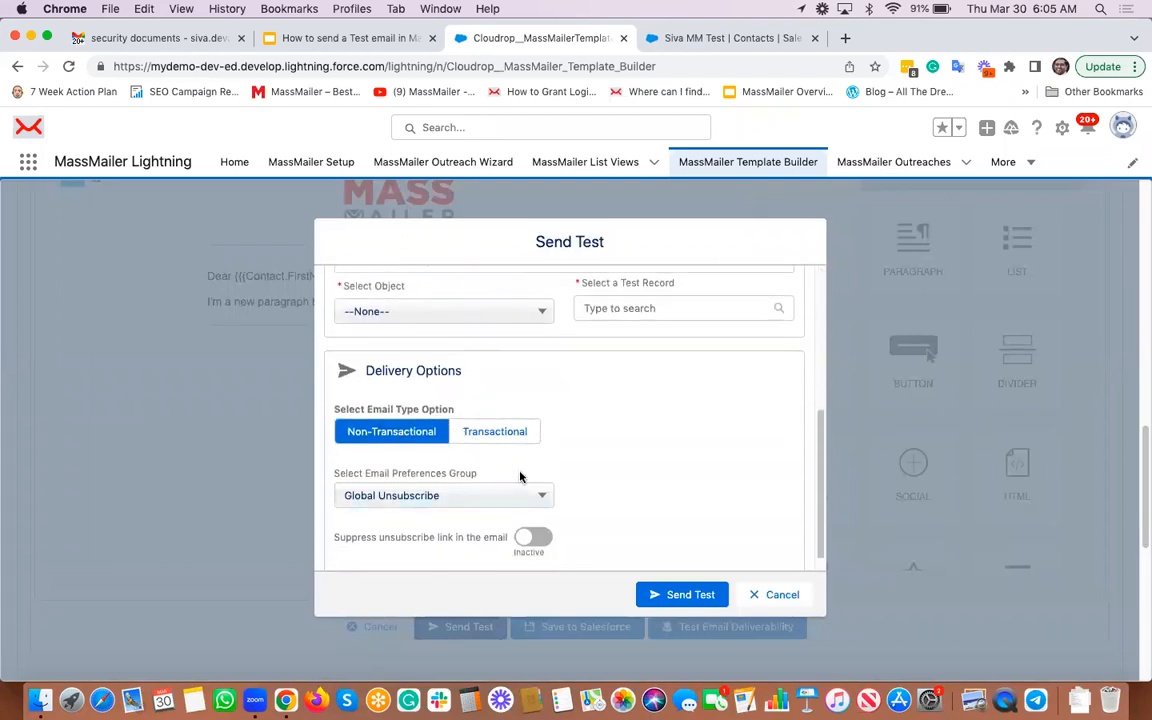
pyautogui.scroll(7, 577, 427)
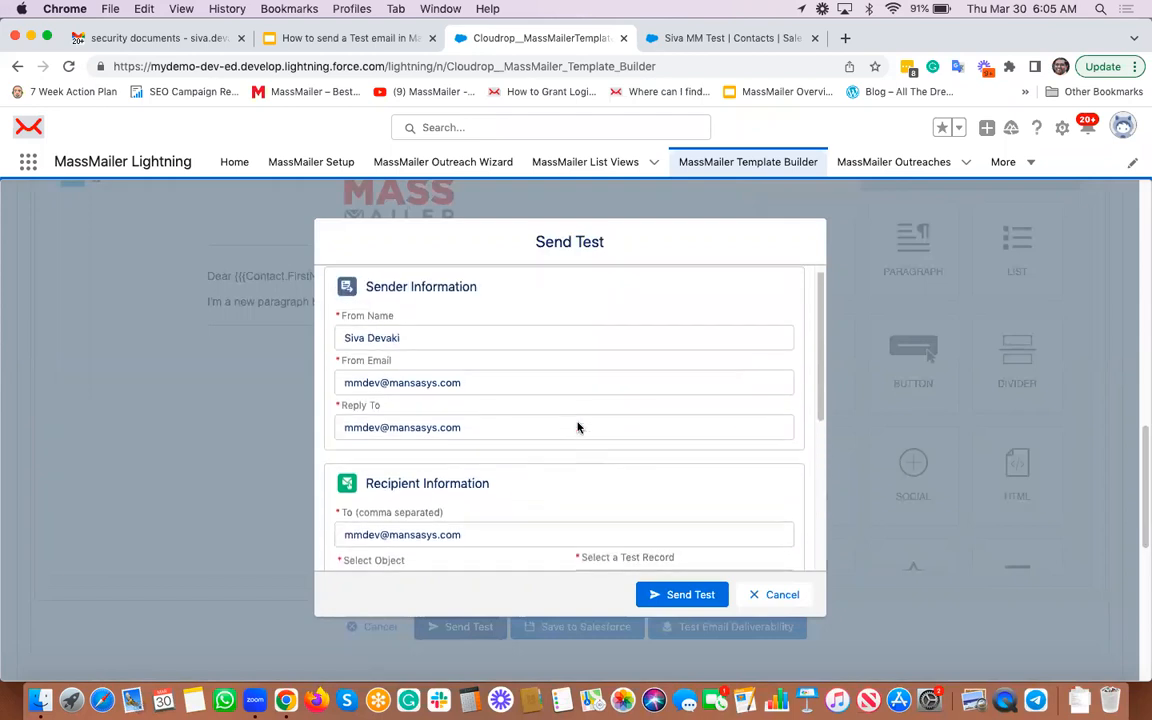
# Step: Enter the sender's e-mail address as From Email and copy it into Reply To
pyautogui.tripleClick(364, 382)
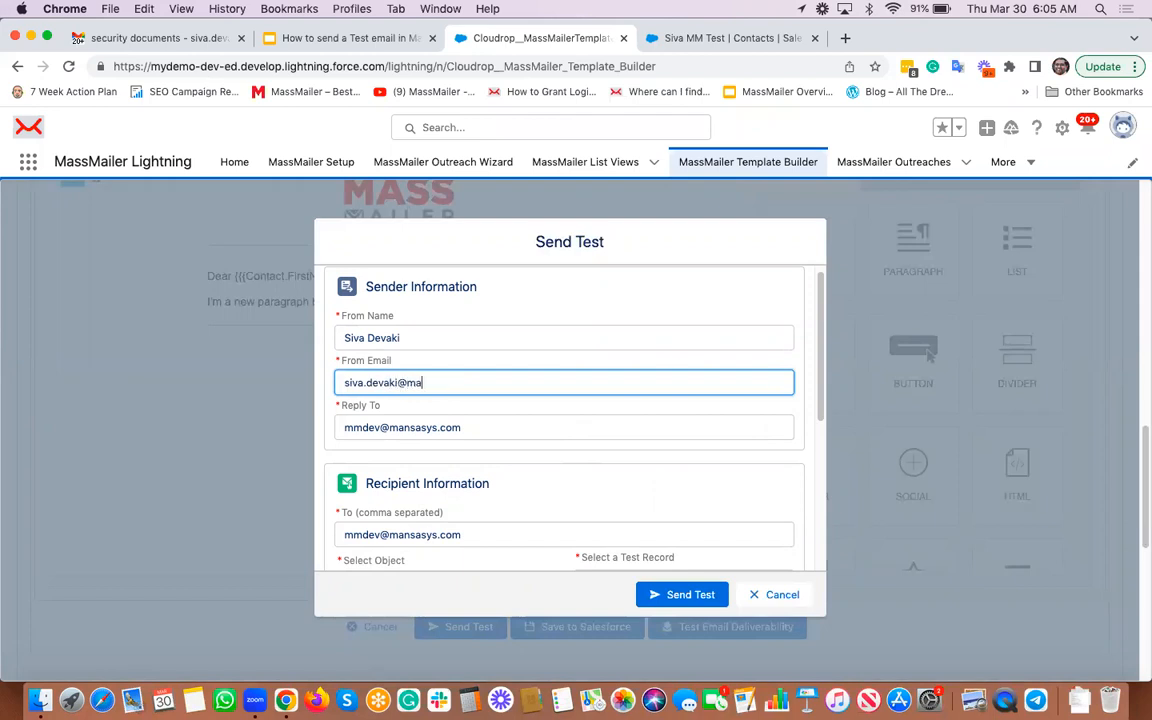
pyautogui.press('super+a')
pyautogui.press('Tab')
pyautogui.press('super+v')
pyautogui.scroll(-2, 402, 419)
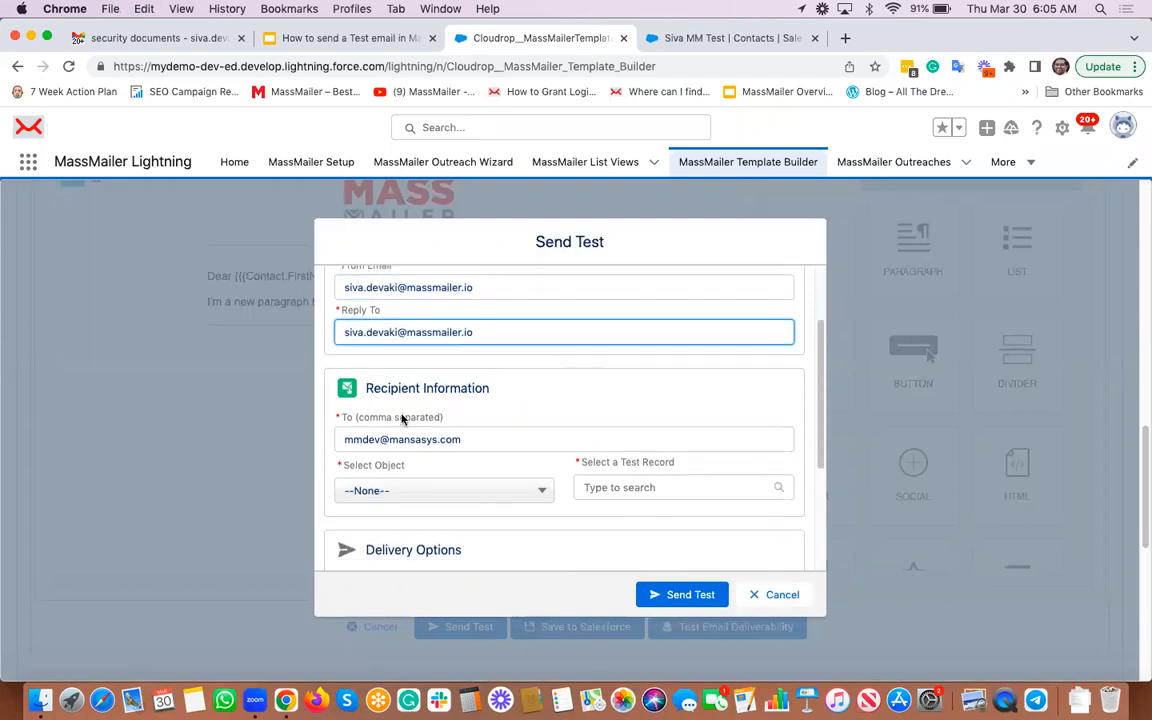
pyautogui.click(414, 440)
pyautogui.press('super+a')
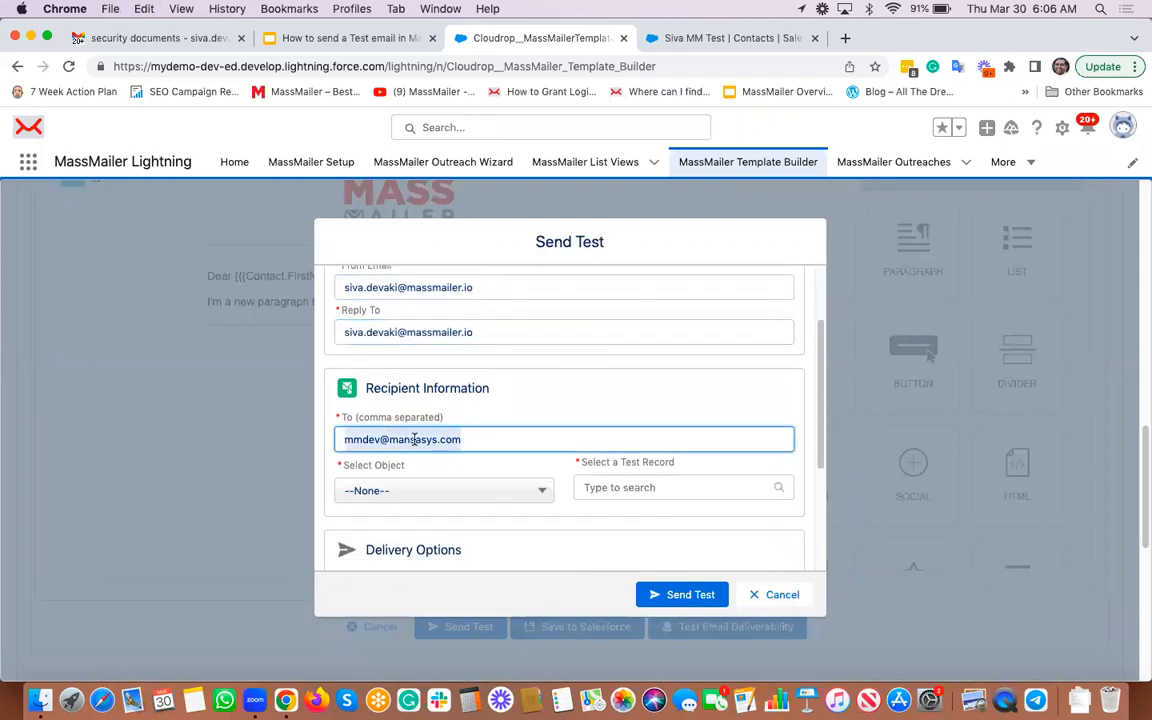
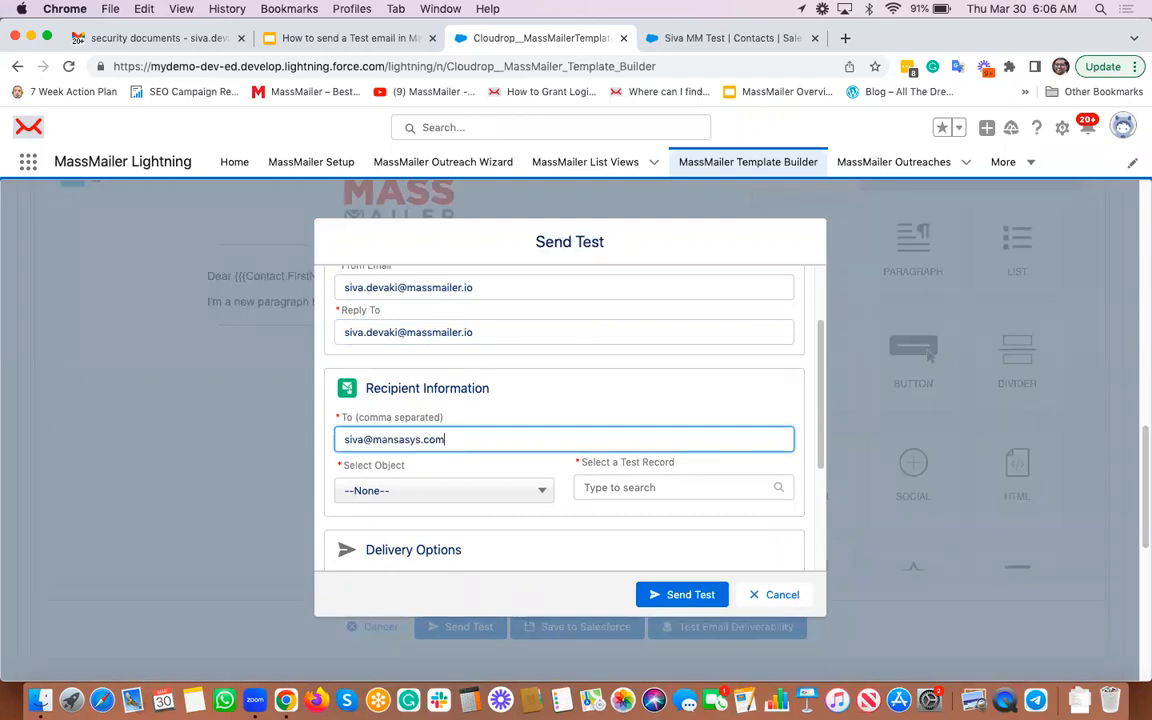
# Step: Enter the recipient's e-mail address, choose Contact as the object, and select the test contact record
pyautogui.click(447, 491)
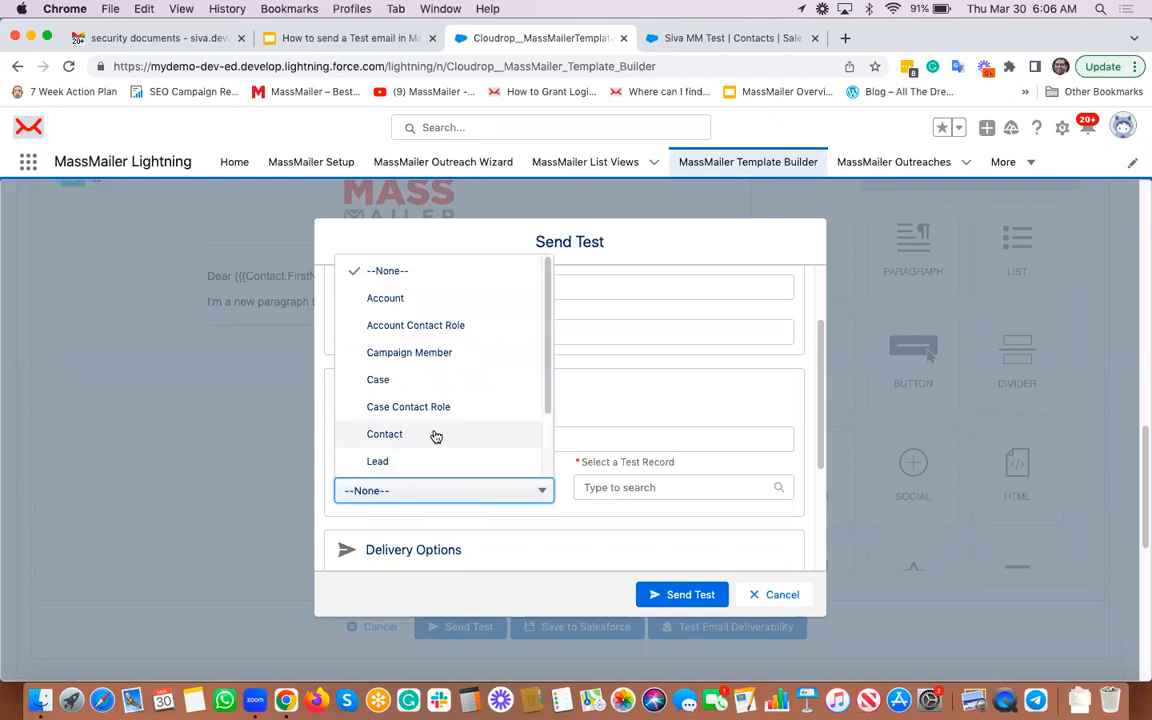
pyautogui.click(436, 435)
pyautogui.scroll(-2, 600, 380)
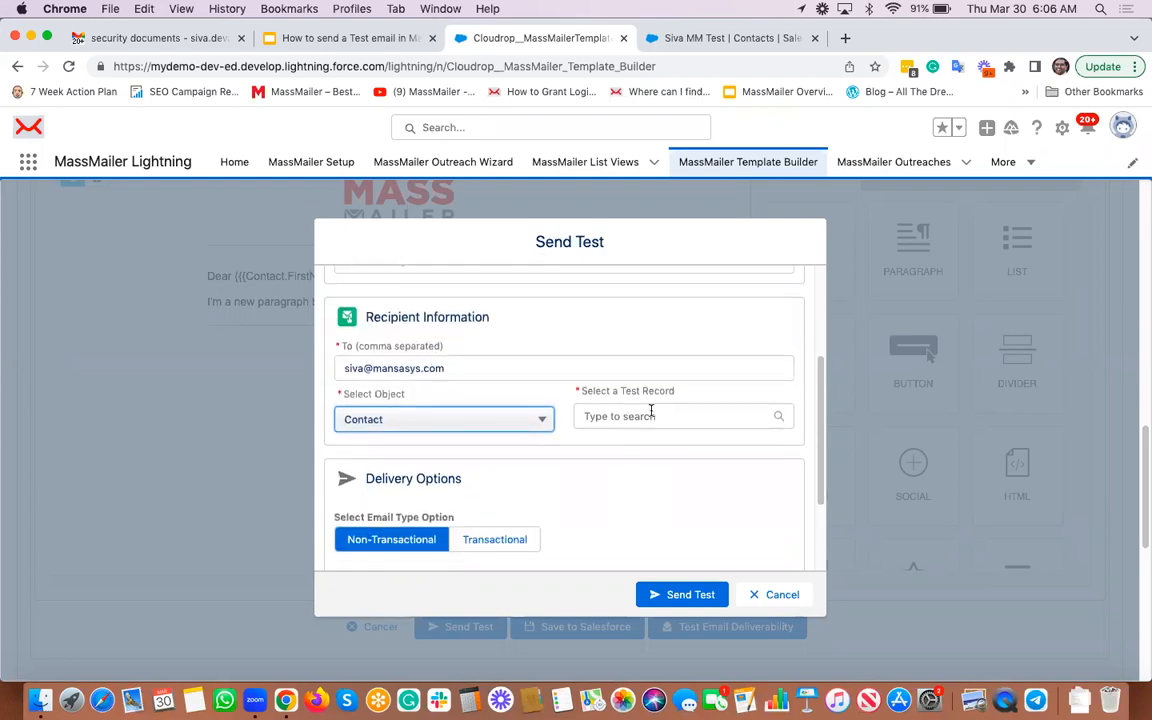
pyautogui.click(651, 414)
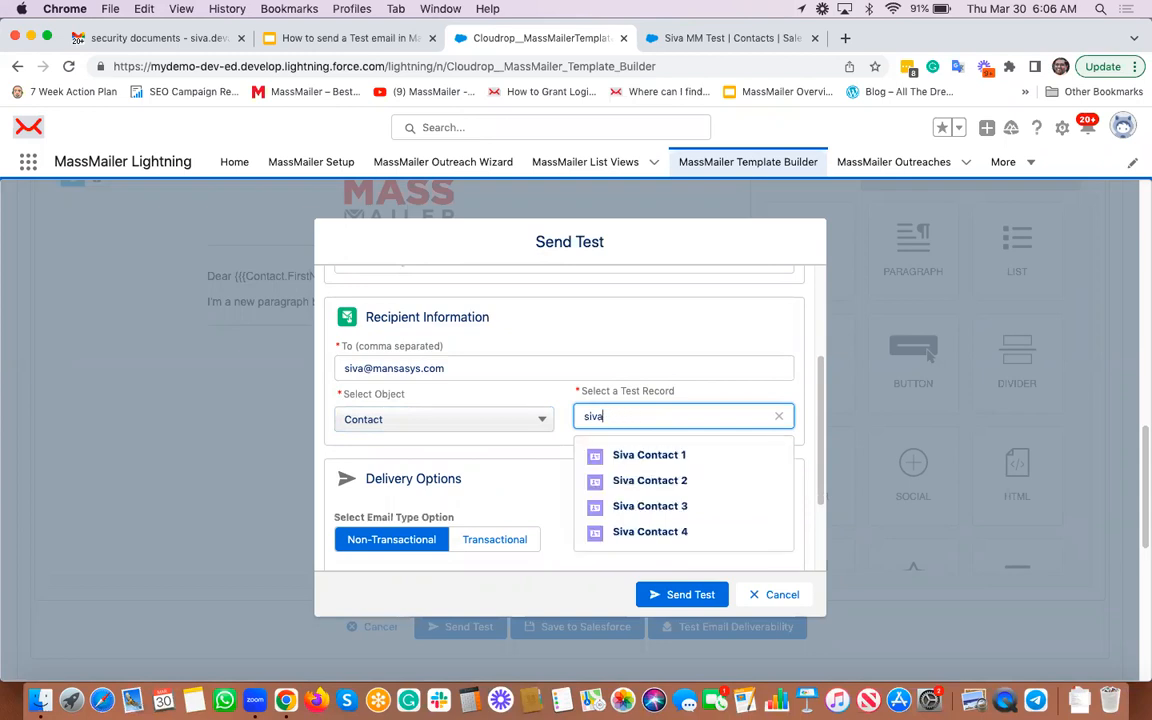
pyautogui.click(687, 463)
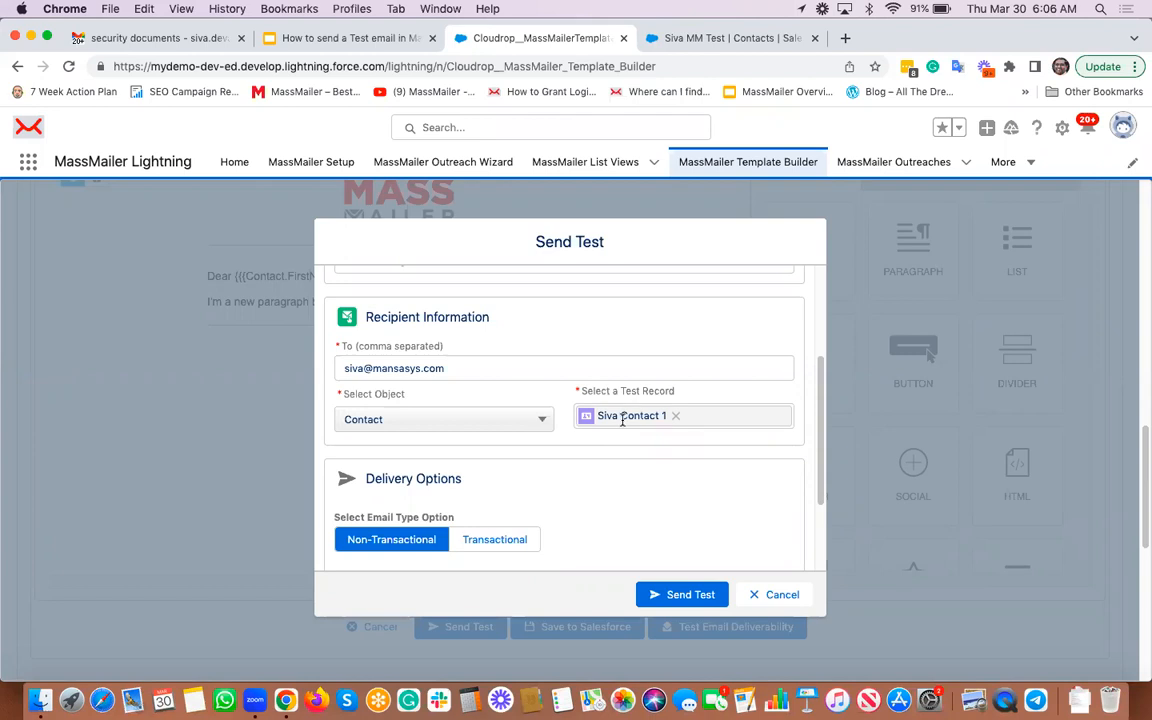
# Step: Review the Send Test settings and send the test e-mail
pyautogui.scroll(-3, 622, 420)
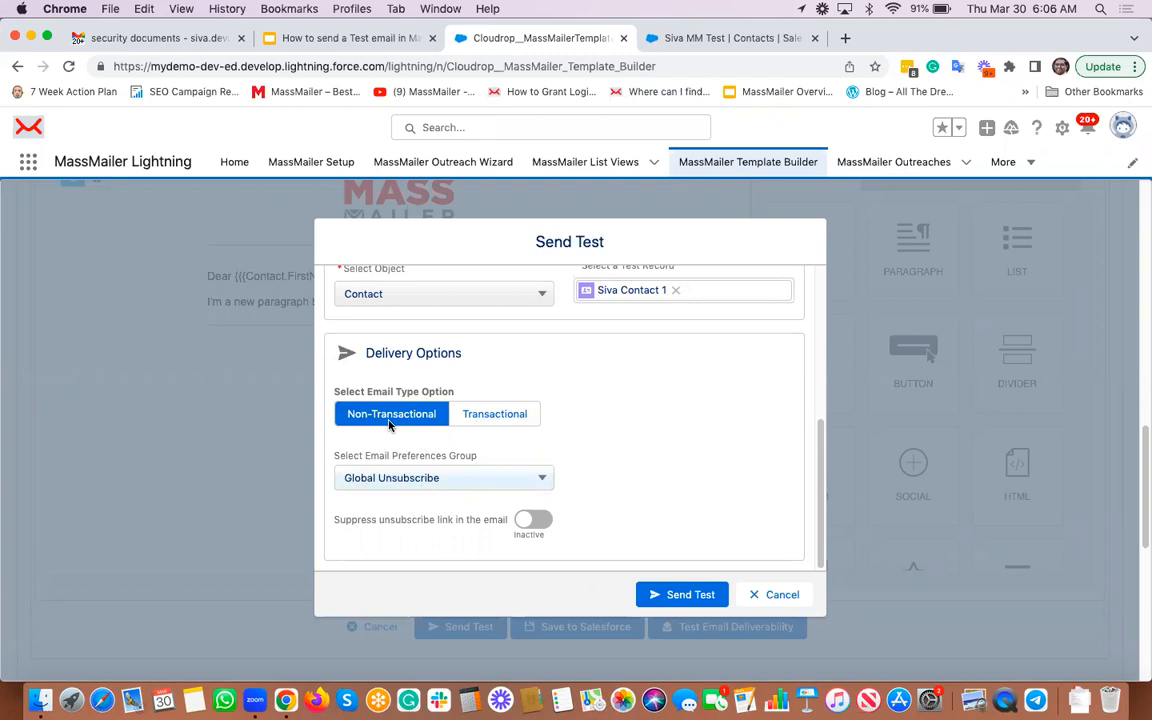
pyautogui.scroll(10, 581, 435)
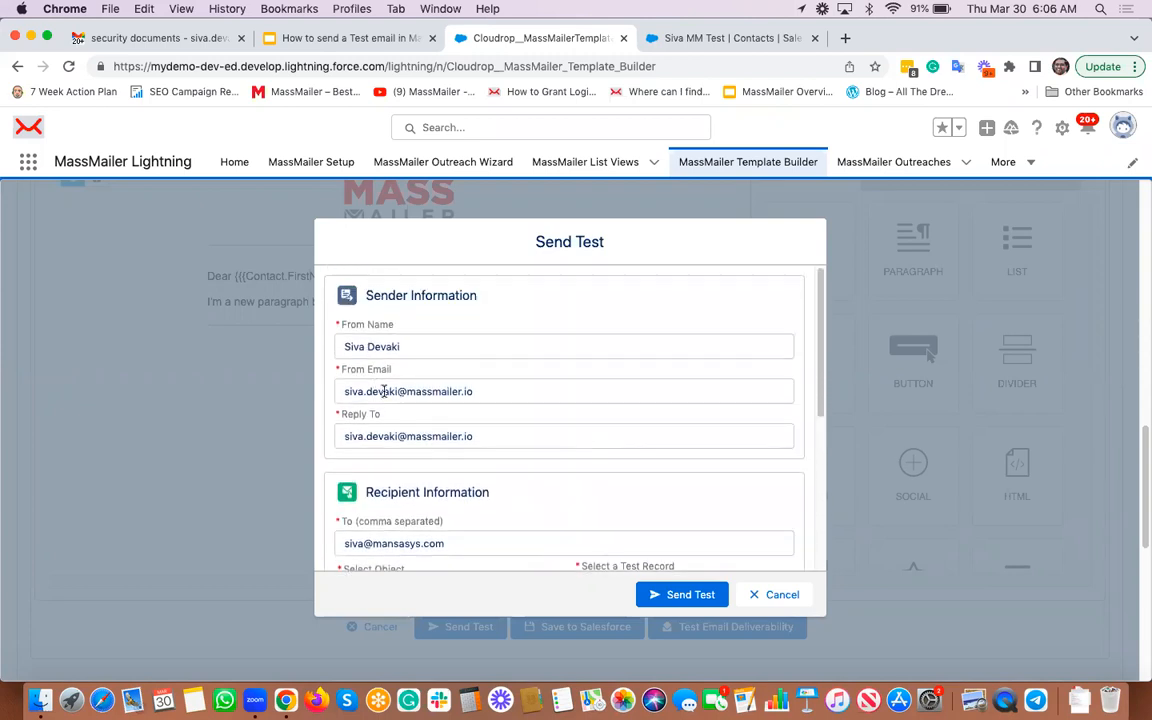
pyautogui.scroll(-3, 401, 425)
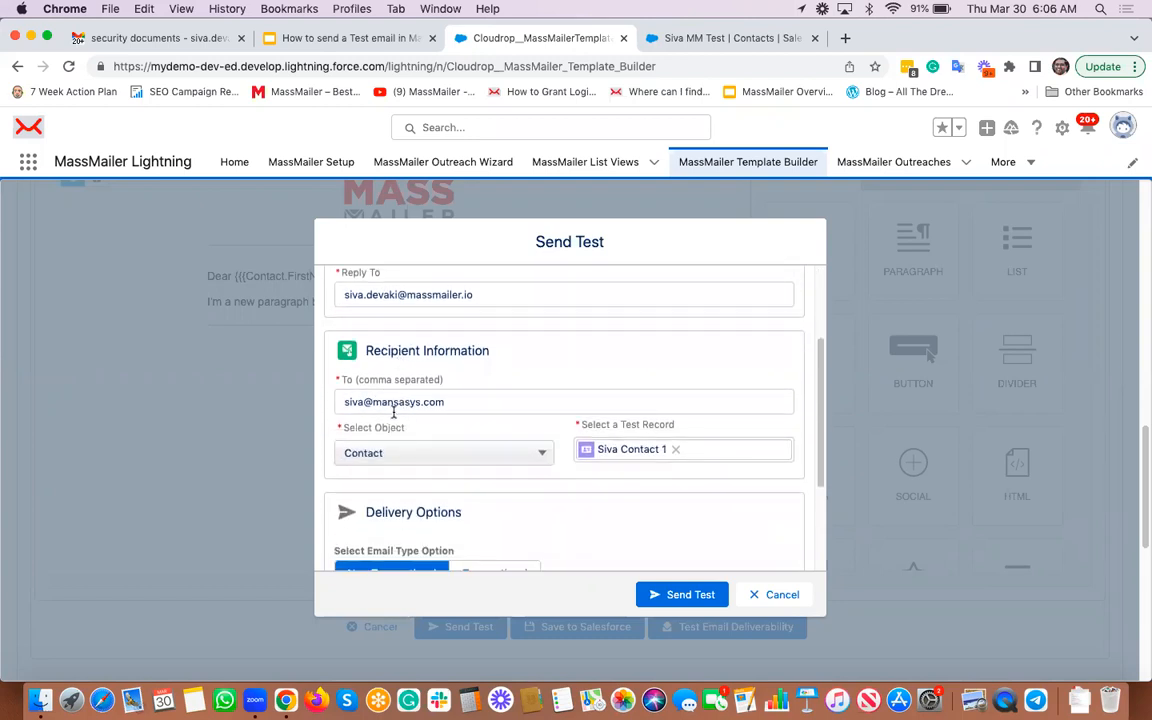
pyautogui.click(452, 401)
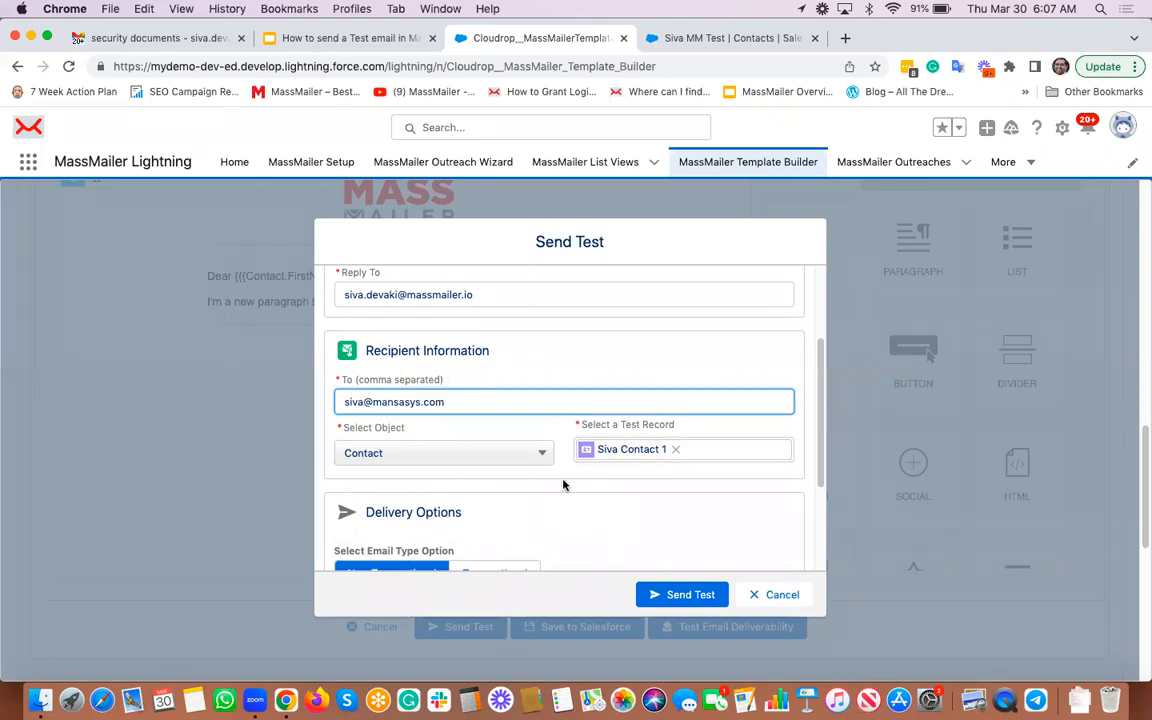
pyautogui.scroll(-1, 563, 483)
pyautogui.scroll(-2, 586, 429)
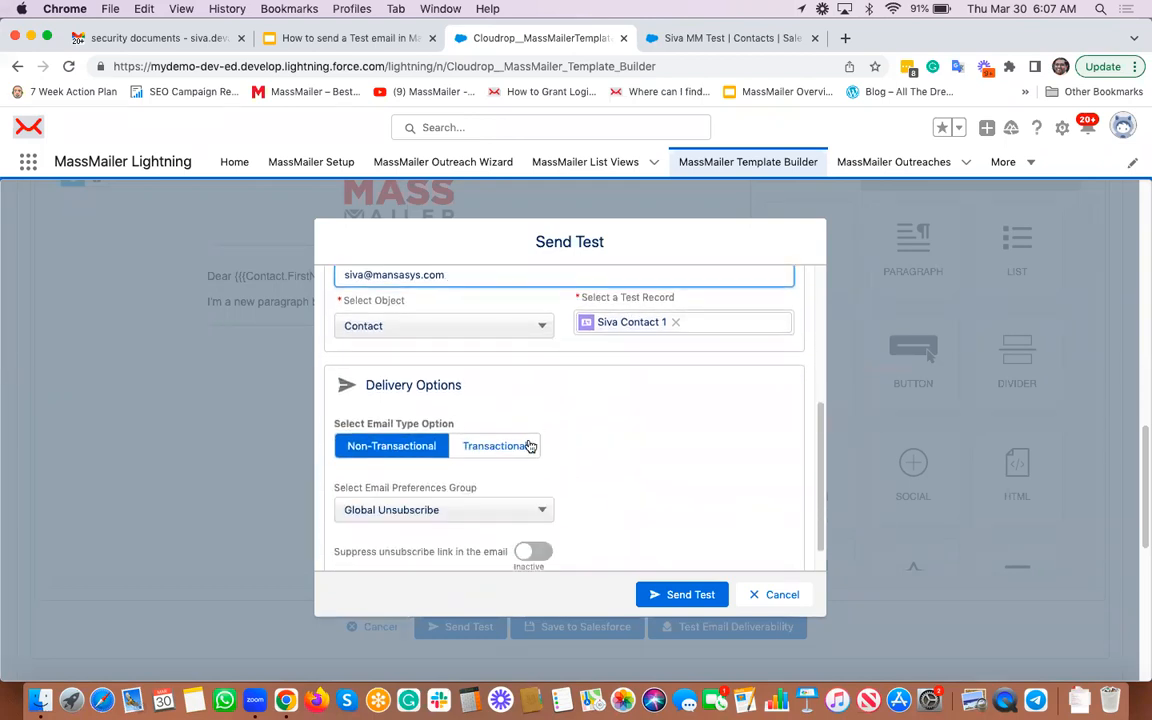
pyautogui.scroll(-1, 530, 440)
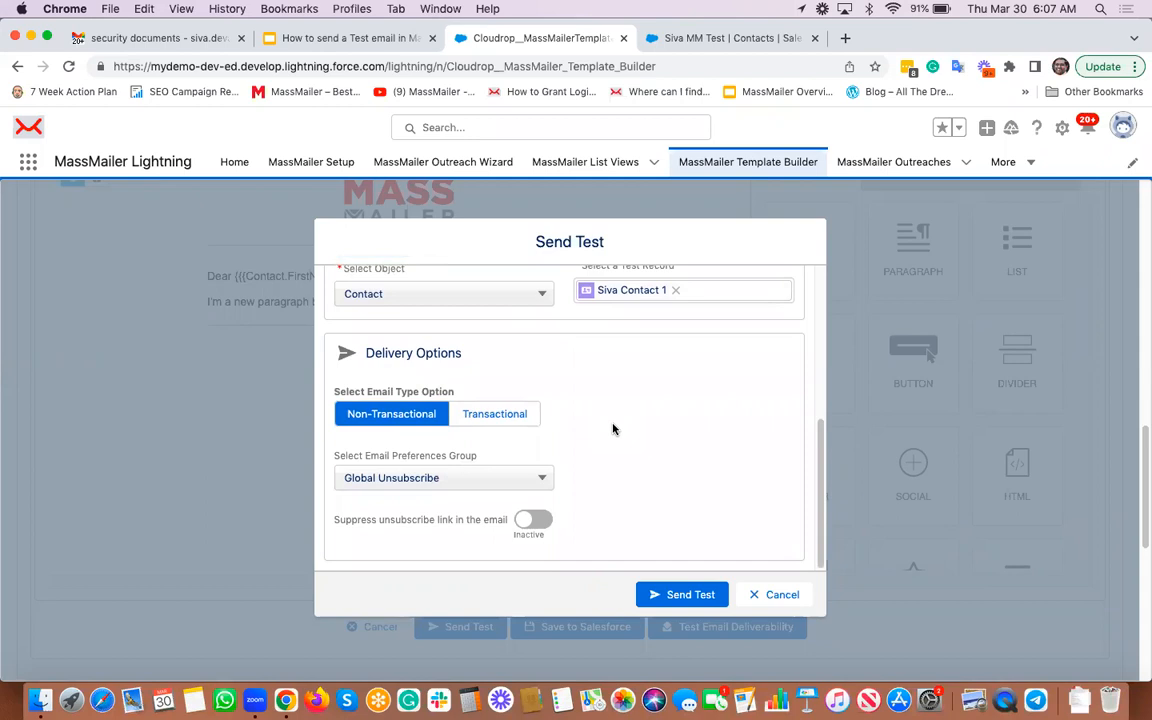
pyautogui.click(676, 598)
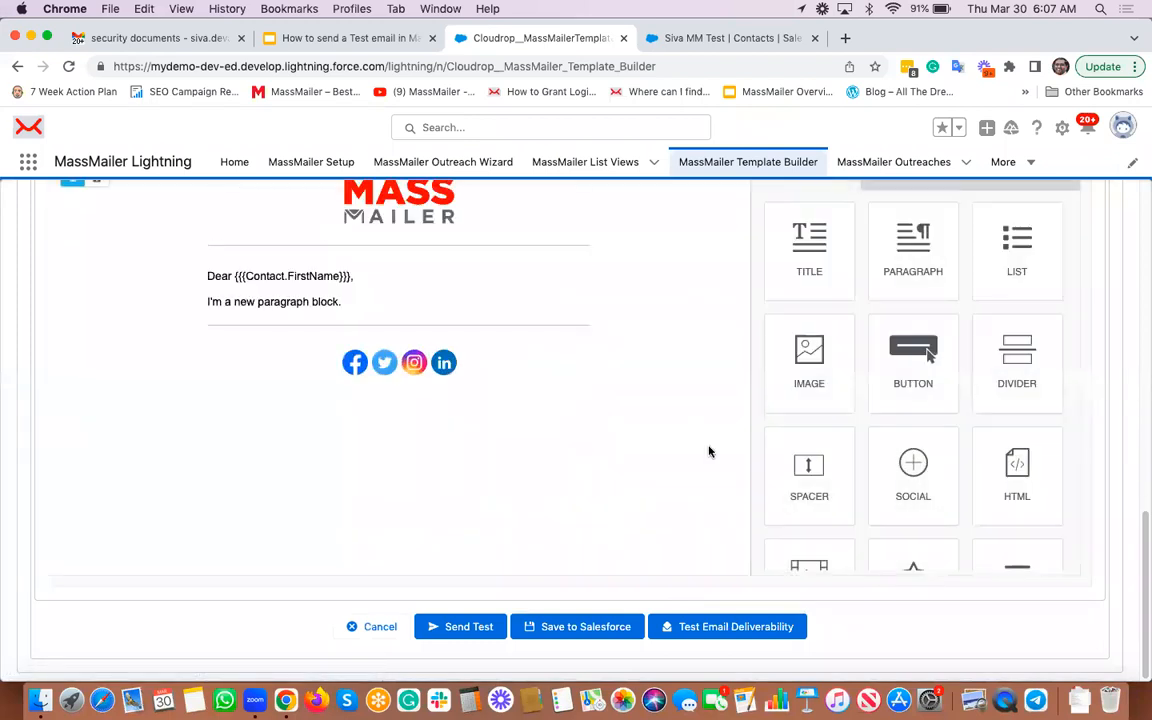
pyautogui.scroll(5, 709, 452)
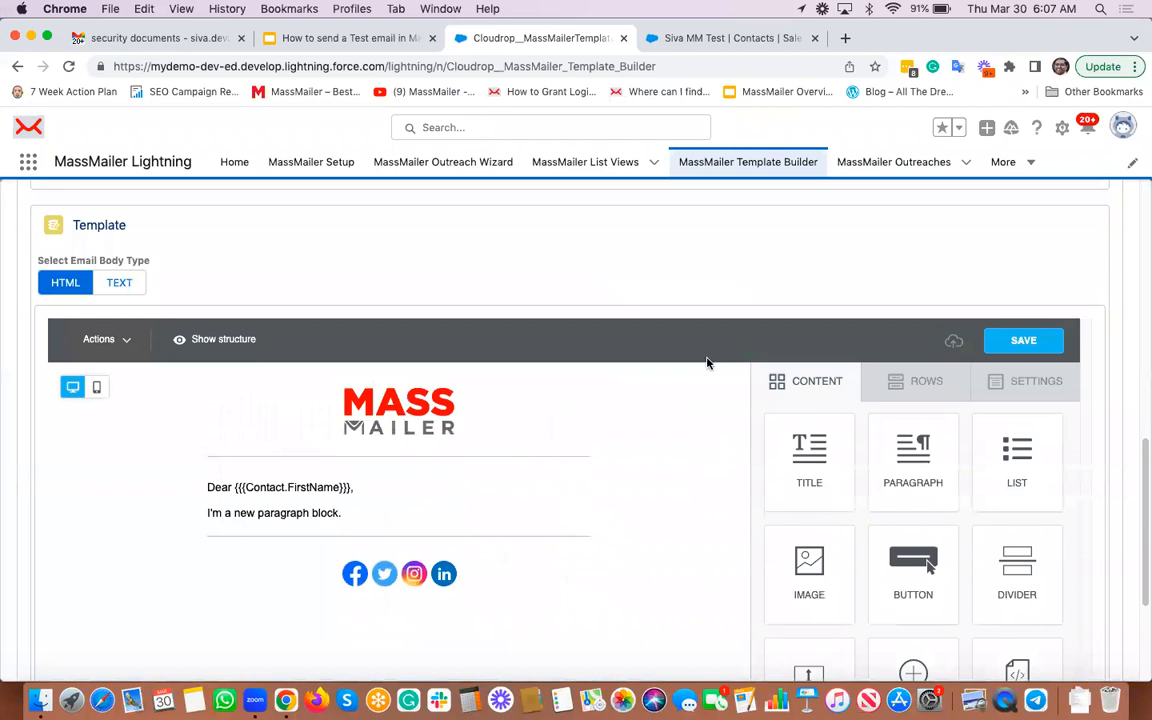
# Step: Launch Send Via MassMailer from the test contacts list view
pyautogui.click(724, 40)
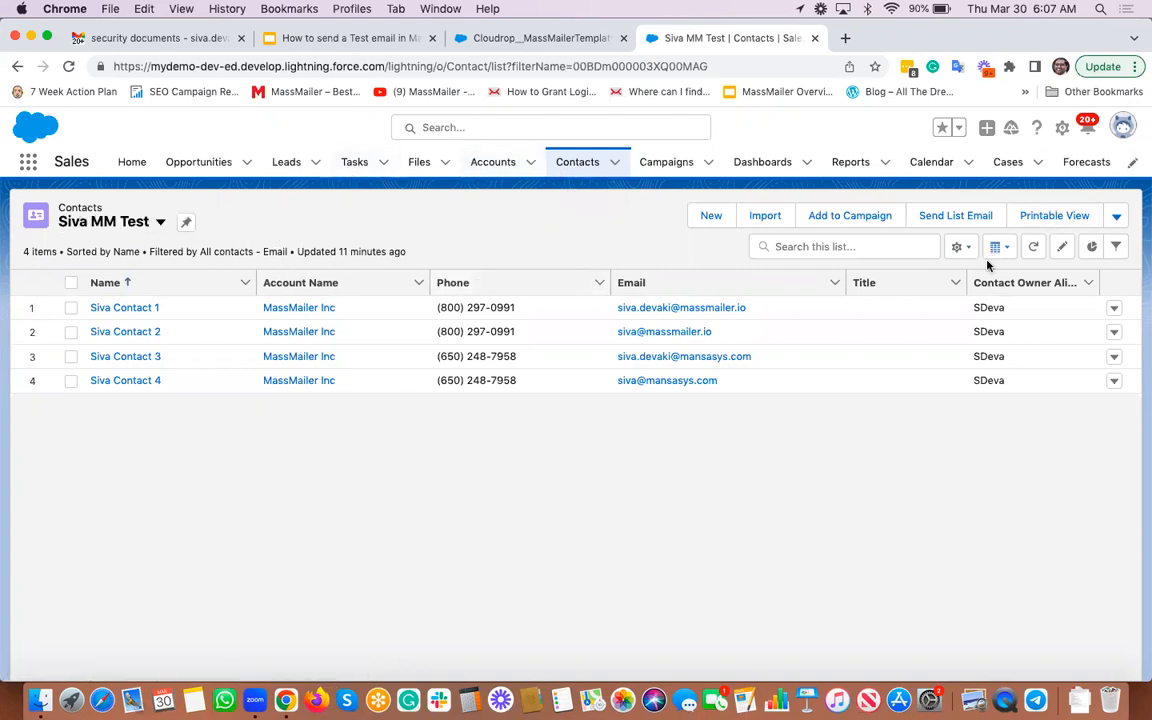
pyautogui.click(1119, 216)
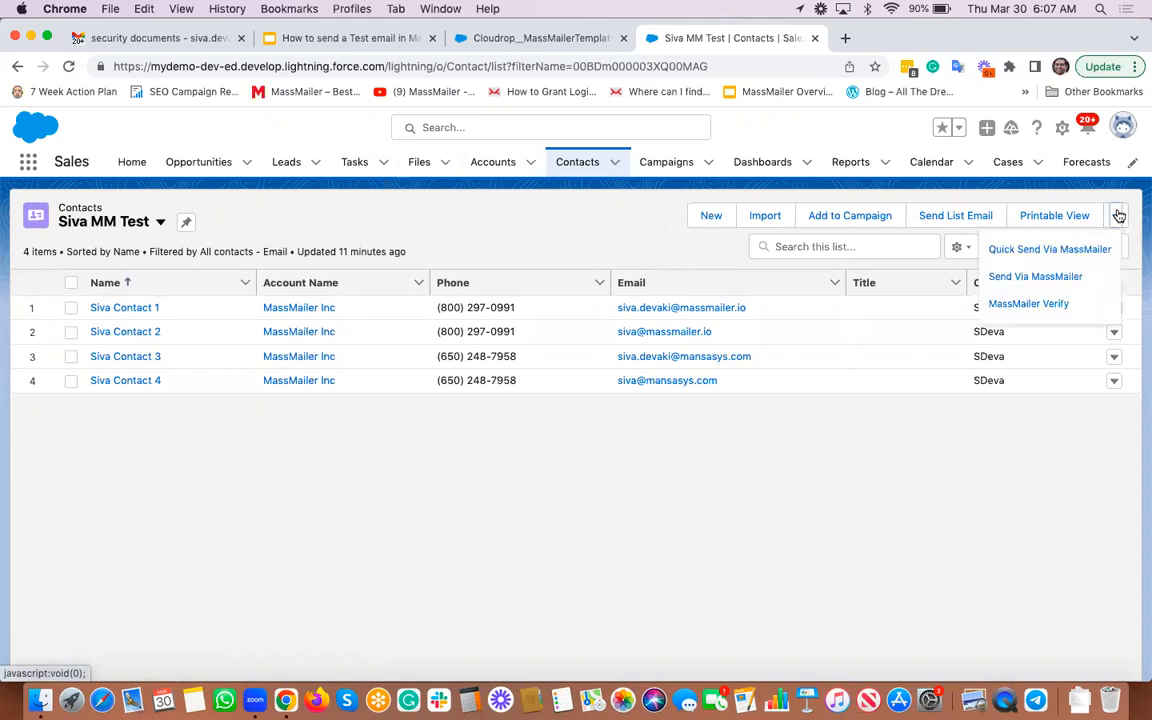
pyautogui.click(1028, 278)
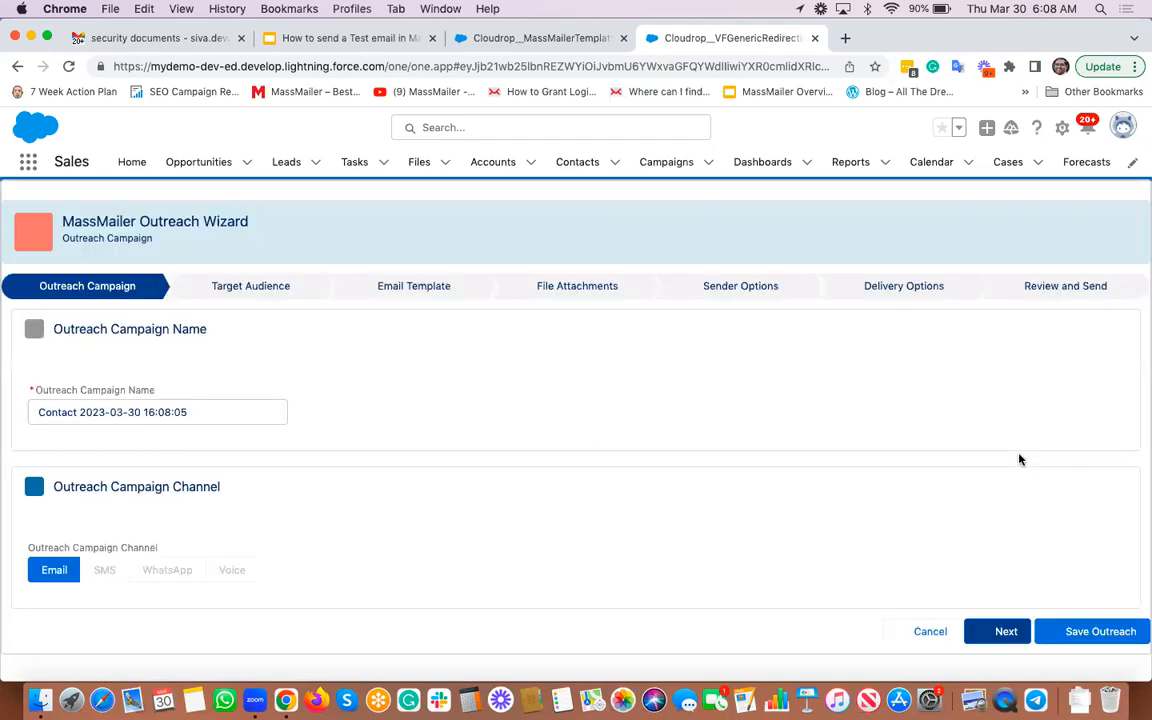
# Step: Advance the wizard through the target audience step to the email template step
pyautogui.click(995, 634)
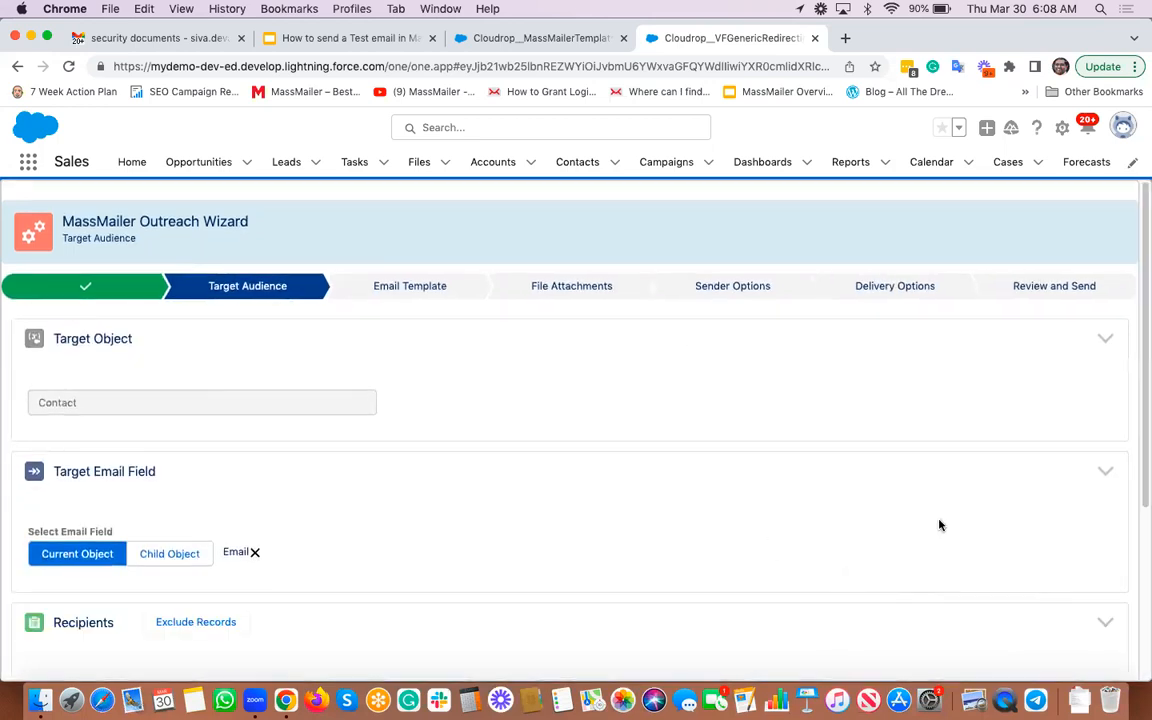
pyautogui.scroll(-5, 940, 523)
pyautogui.click(986, 670)
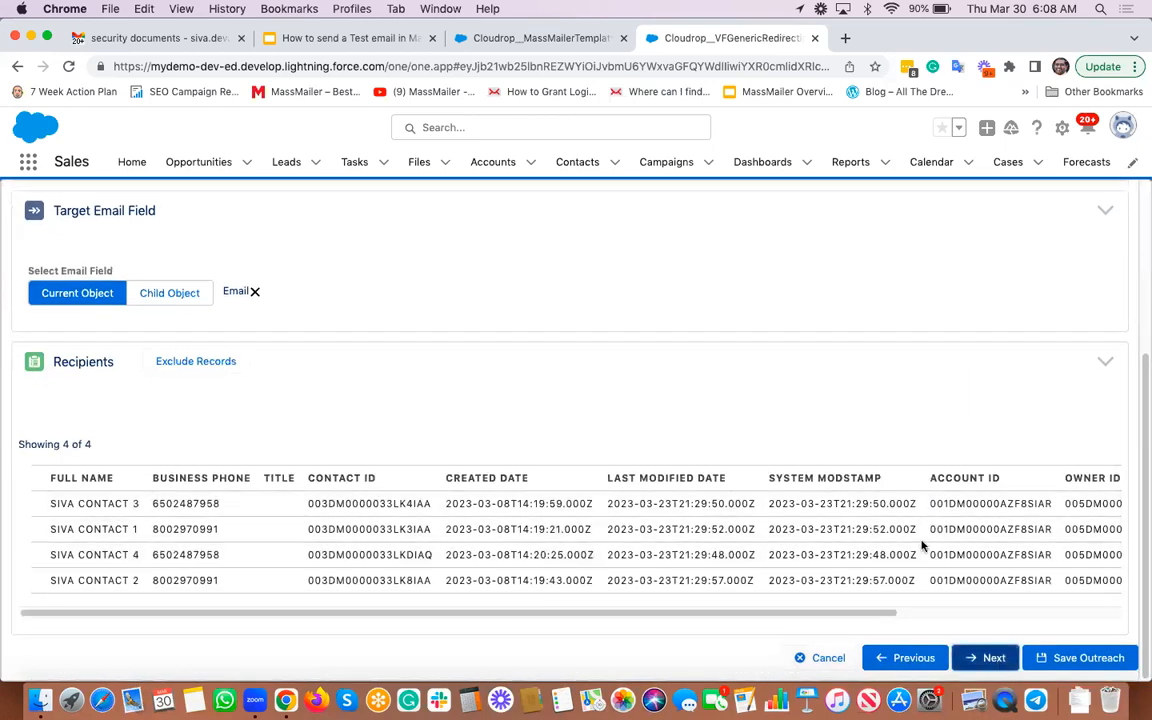
pyautogui.scroll(-3, 630, 455)
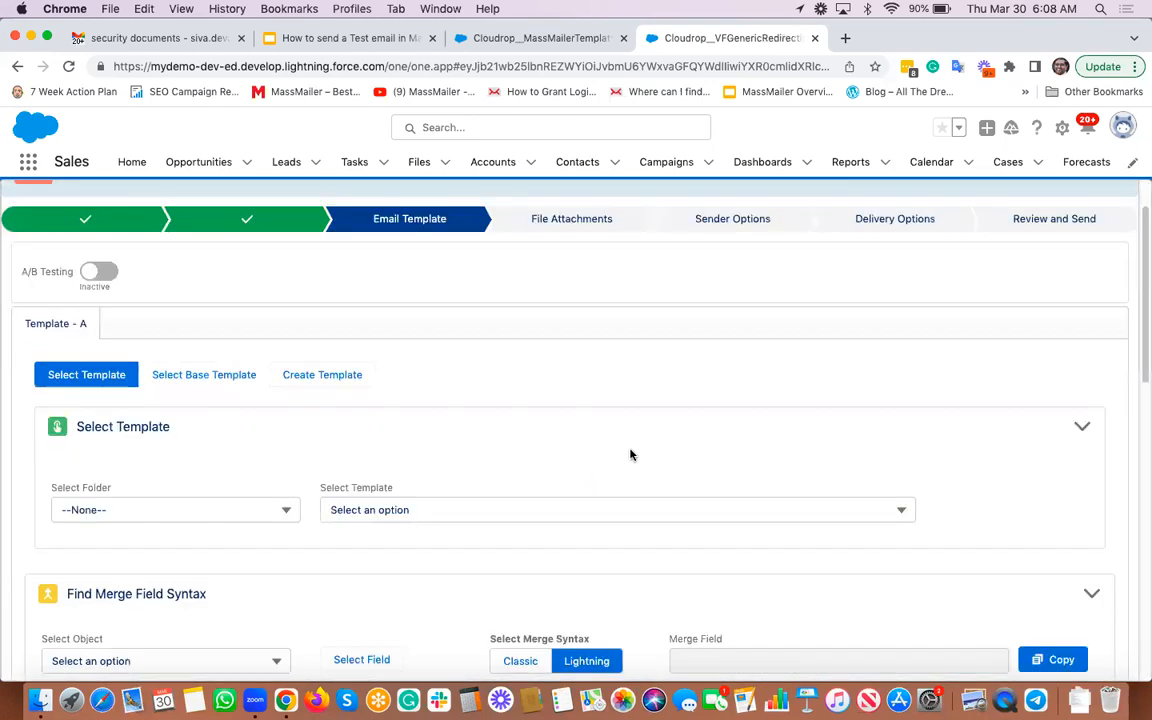
# Step: Choose Demo Template from the MassMailer folder, save it, and continue to attachments
pyautogui.click(230, 453)
pyautogui.click(154, 519)
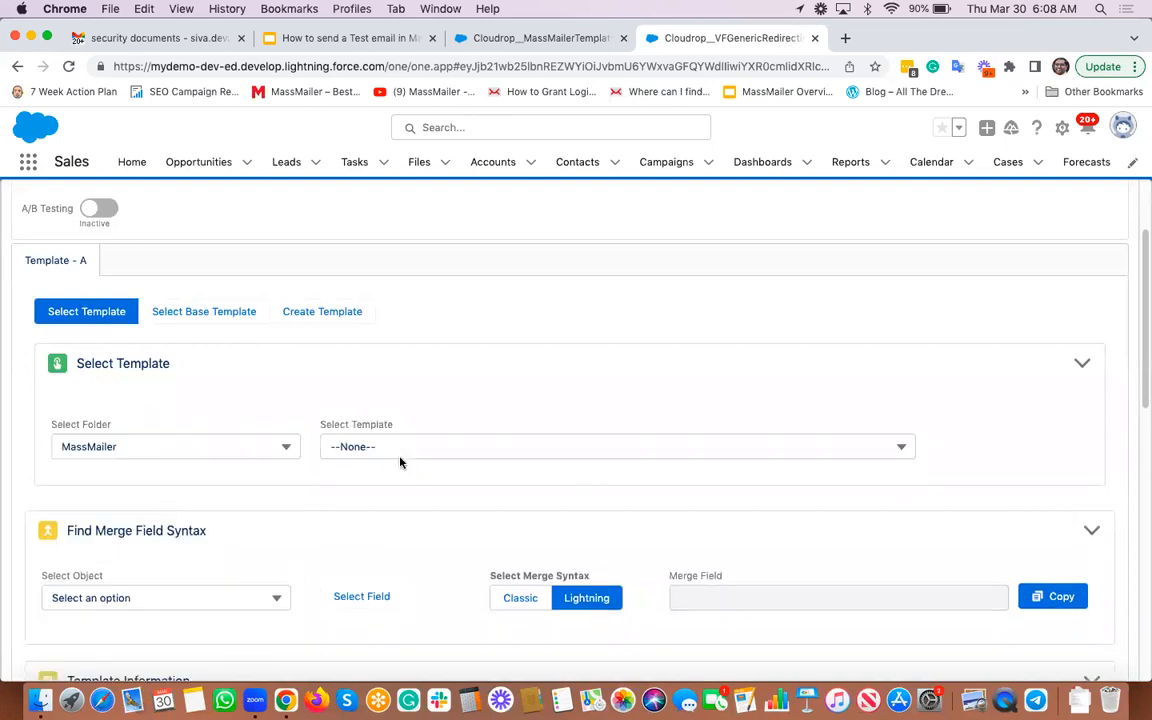
pyautogui.click(416, 450)
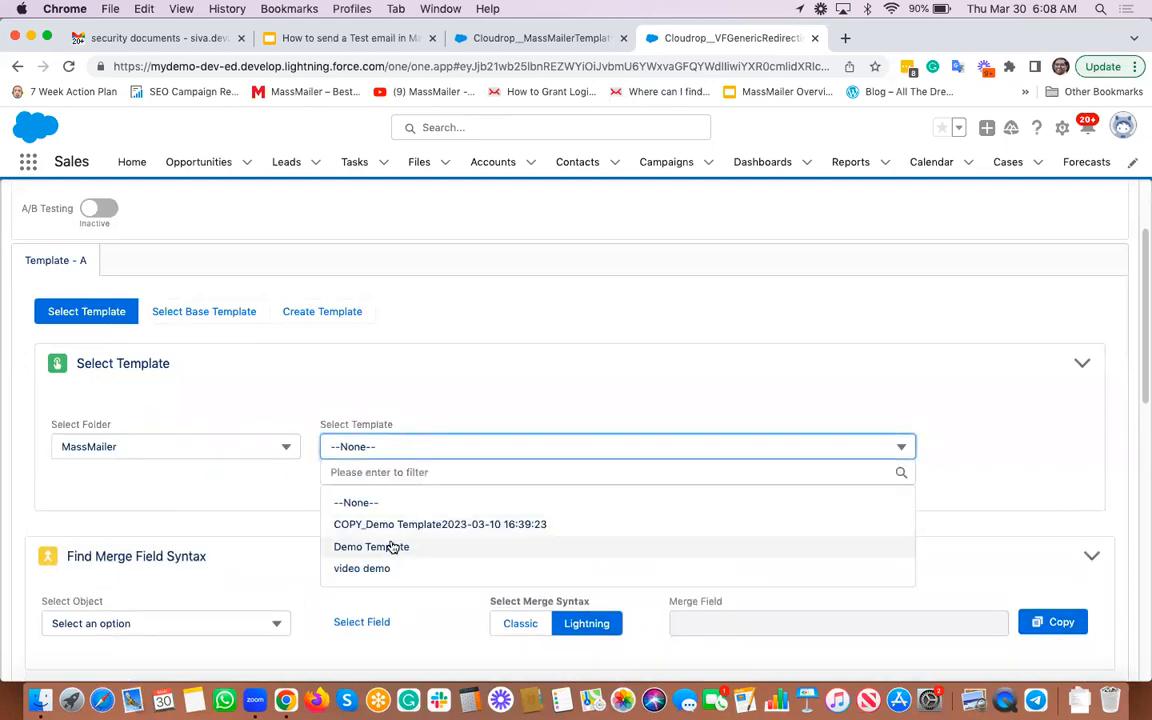
pyautogui.click(393, 547)
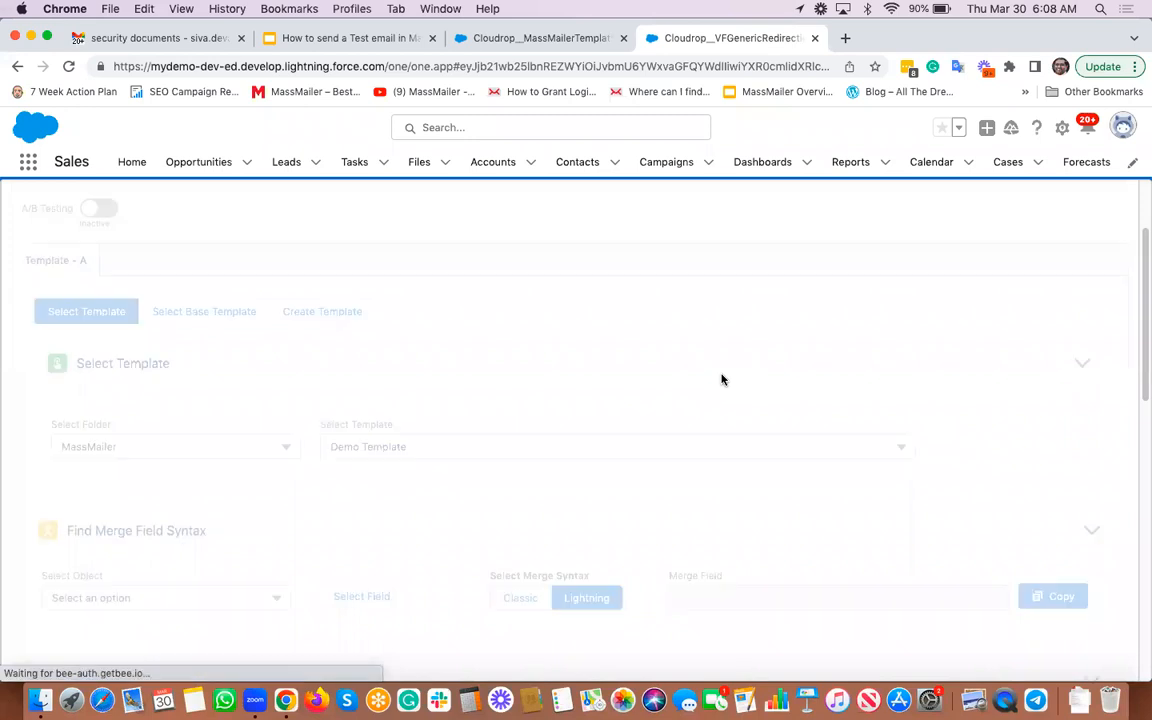
pyautogui.scroll(-4, 722, 379)
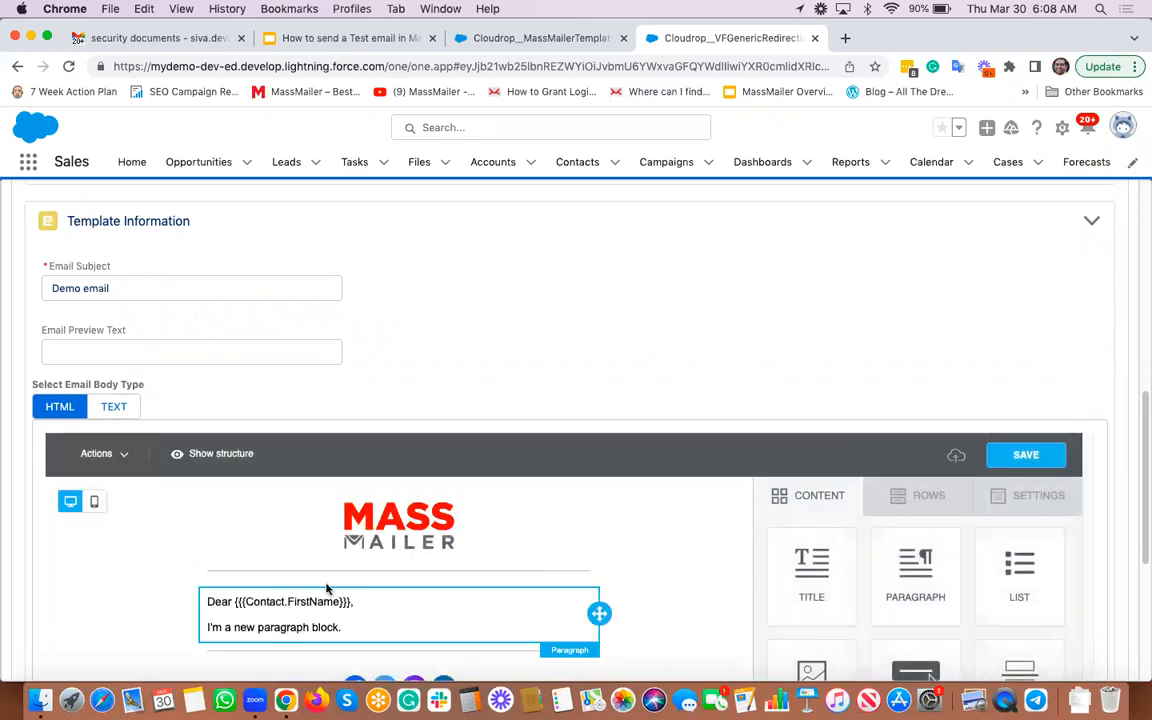
pyautogui.scroll(-1, 751, 270)
pyautogui.scroll(-1, 753, 271)
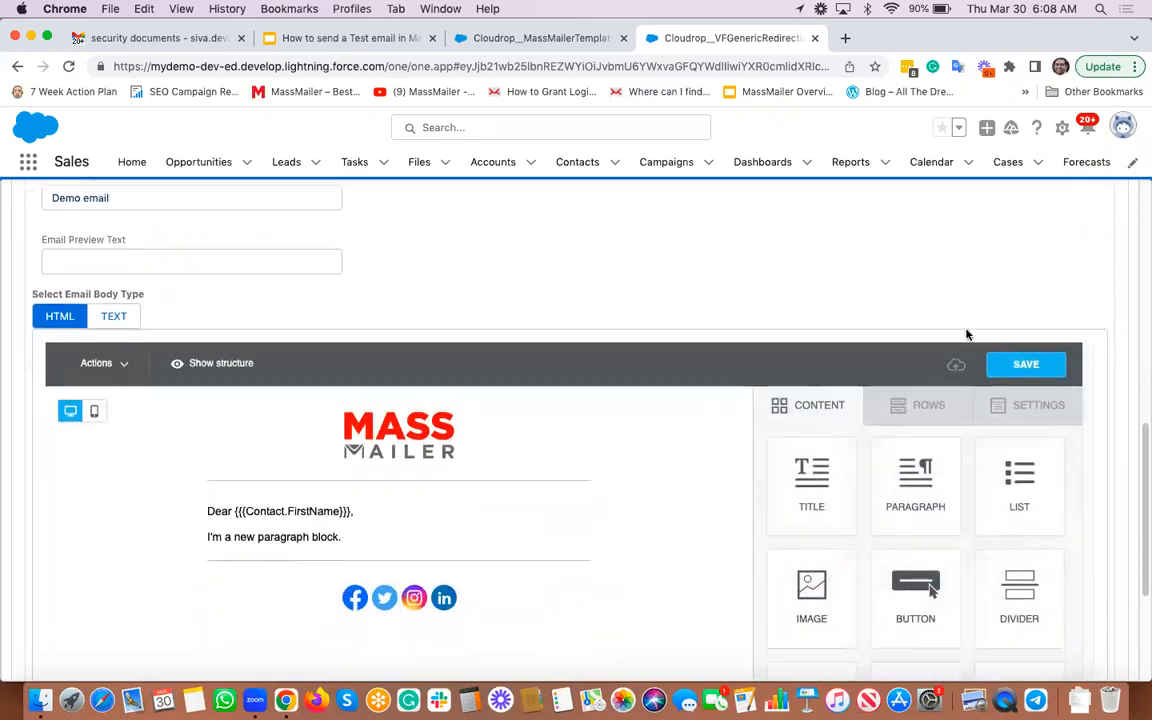
pyautogui.click(1020, 371)
pyautogui.scroll(-5, 838, 321)
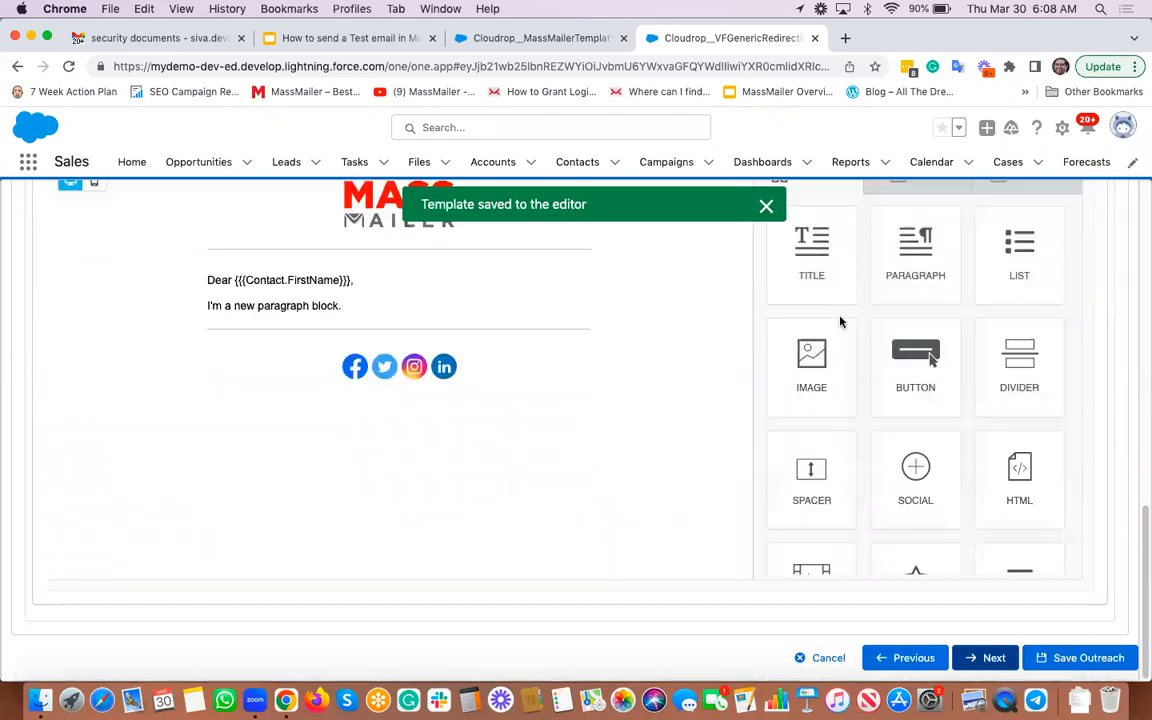
pyautogui.click(985, 657)
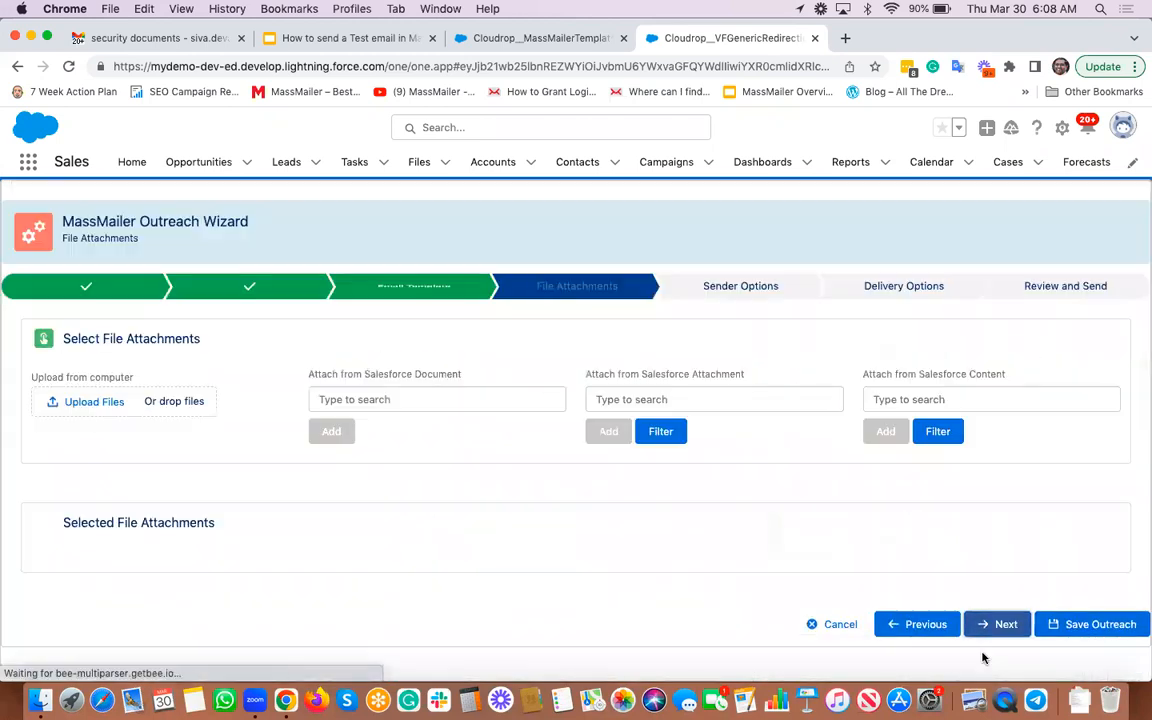
# Step: Skip through File Attachments, Sender Options and Delivery Options with their default settings
pyautogui.click(996, 627)
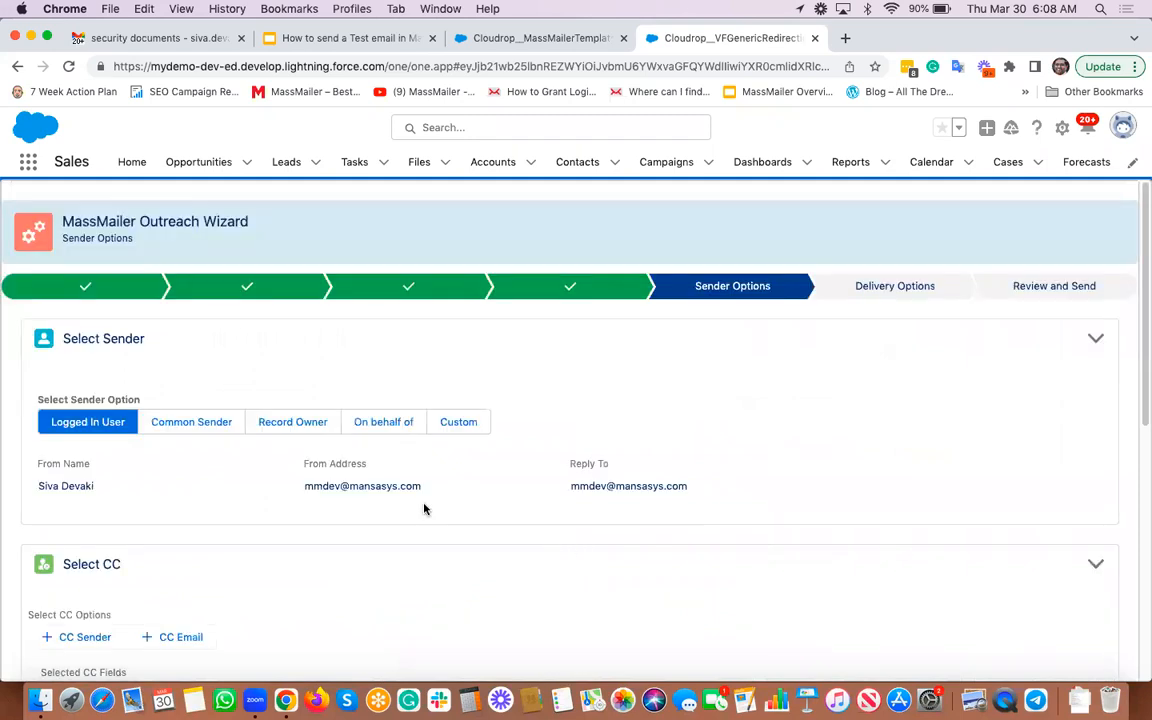
pyautogui.scroll(-10, 466, 517)
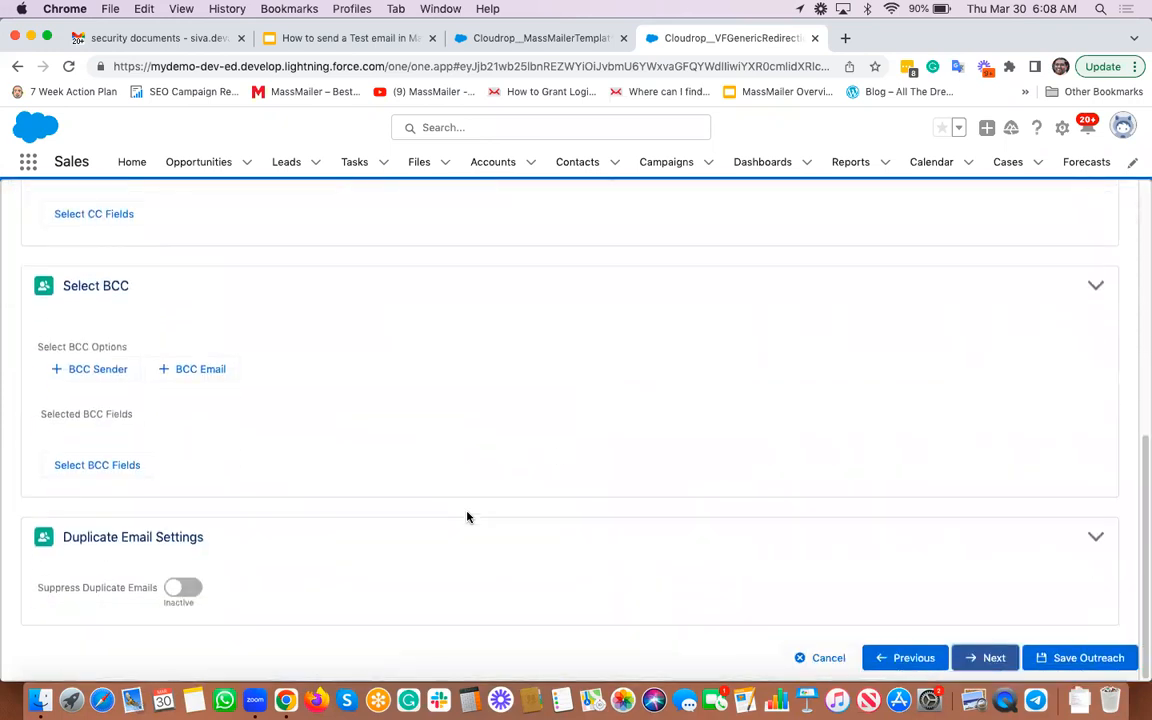
pyautogui.click(988, 658)
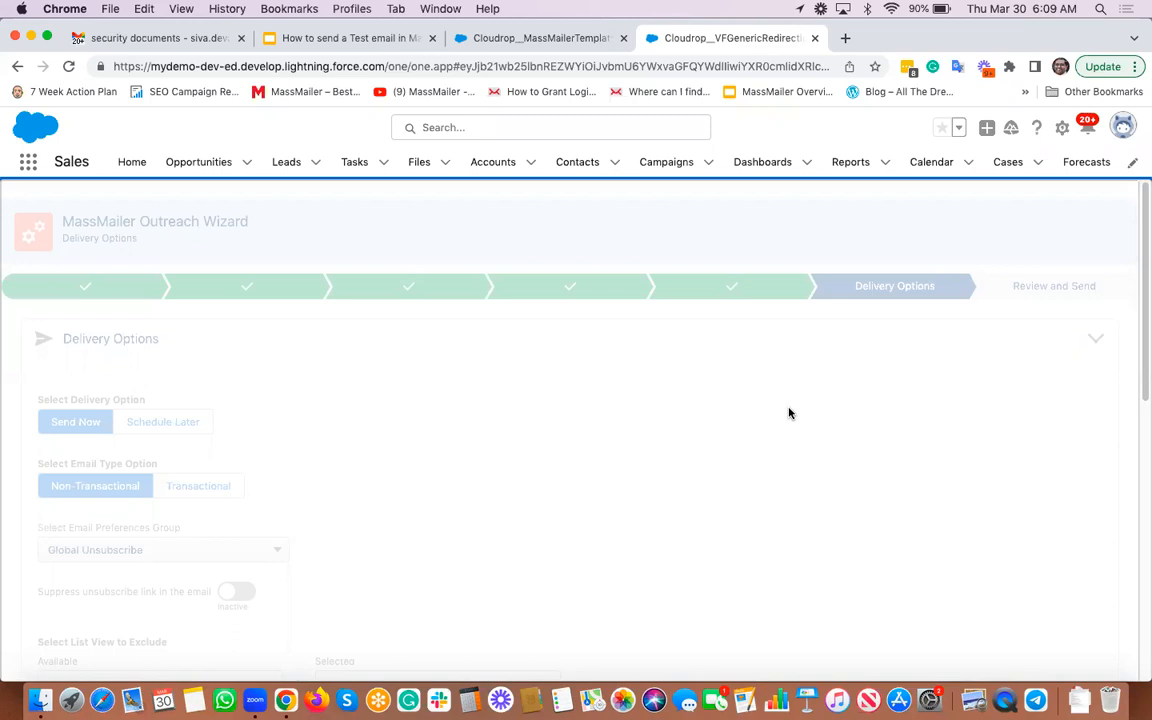
pyautogui.scroll(-10, 789, 413)
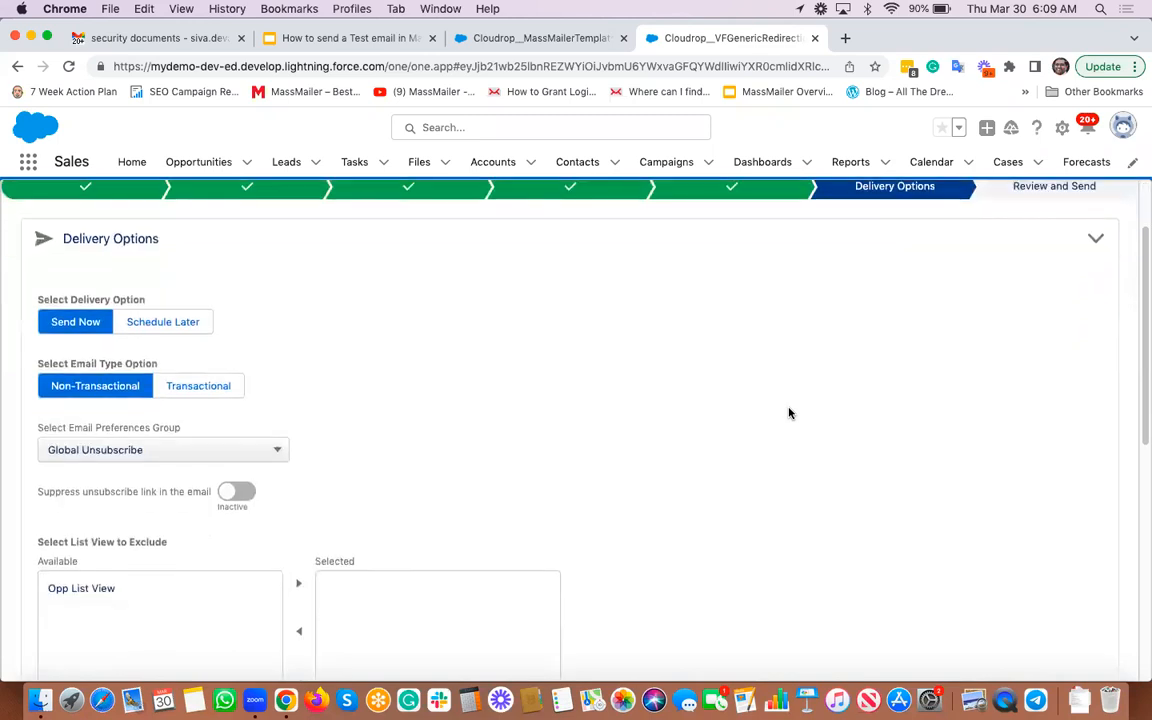
pyautogui.click(985, 657)
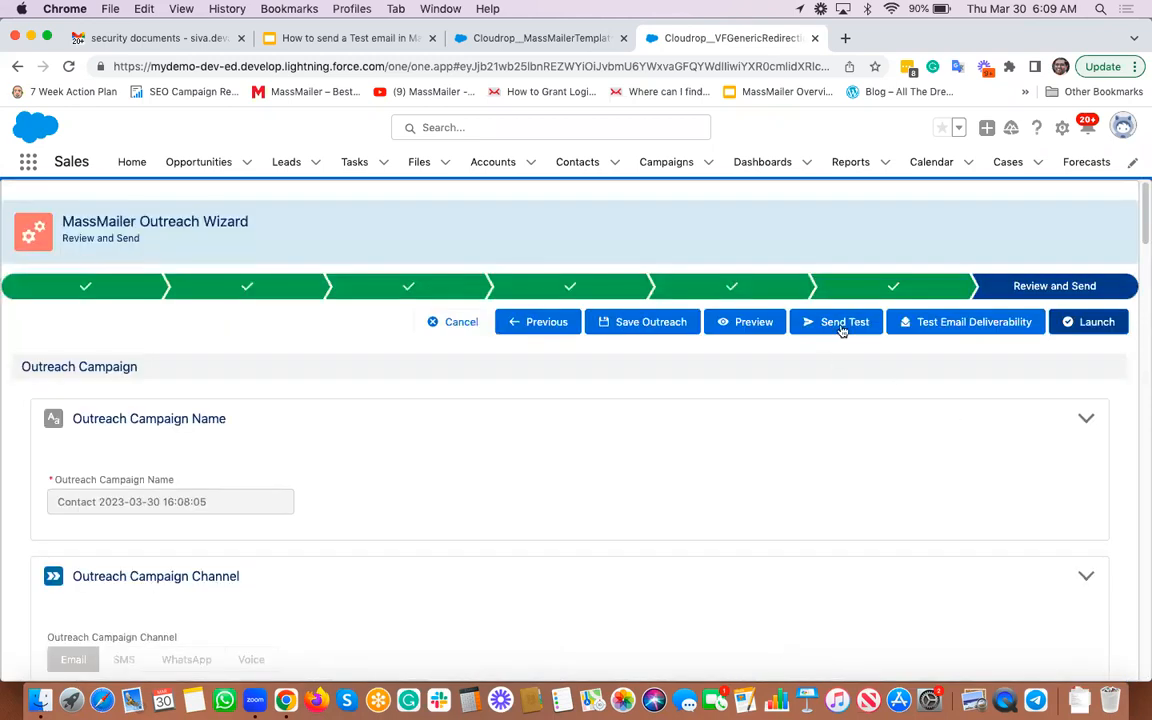
pyautogui.scroll(-5, 643, 442)
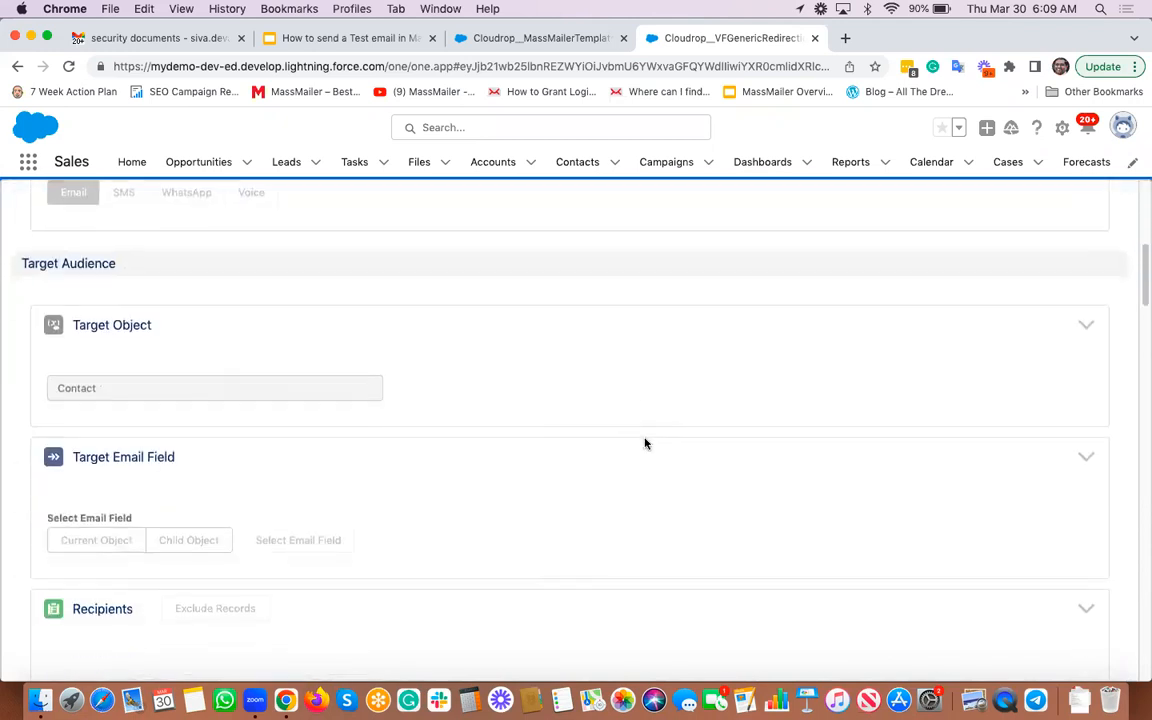
pyautogui.scroll(5, 643, 442)
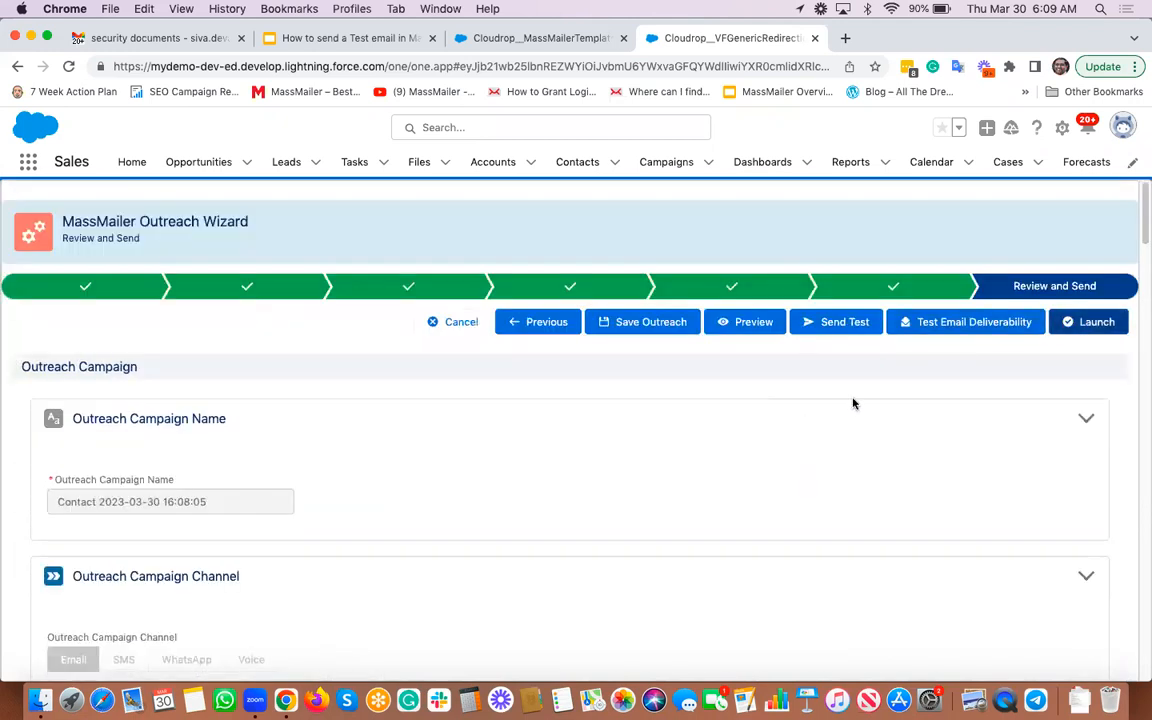
# Step: Start a test email and replace the prefilled recipient with the new recipient's e-mail address
pyautogui.click(819, 326)
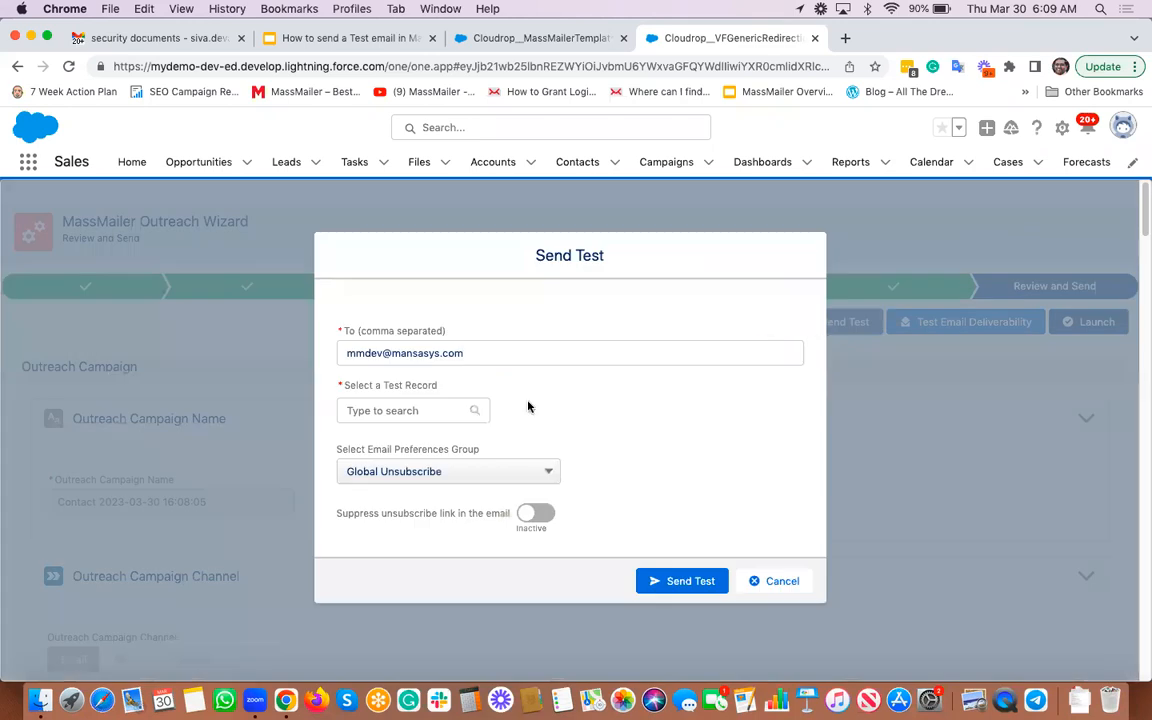
pyautogui.click(364, 353)
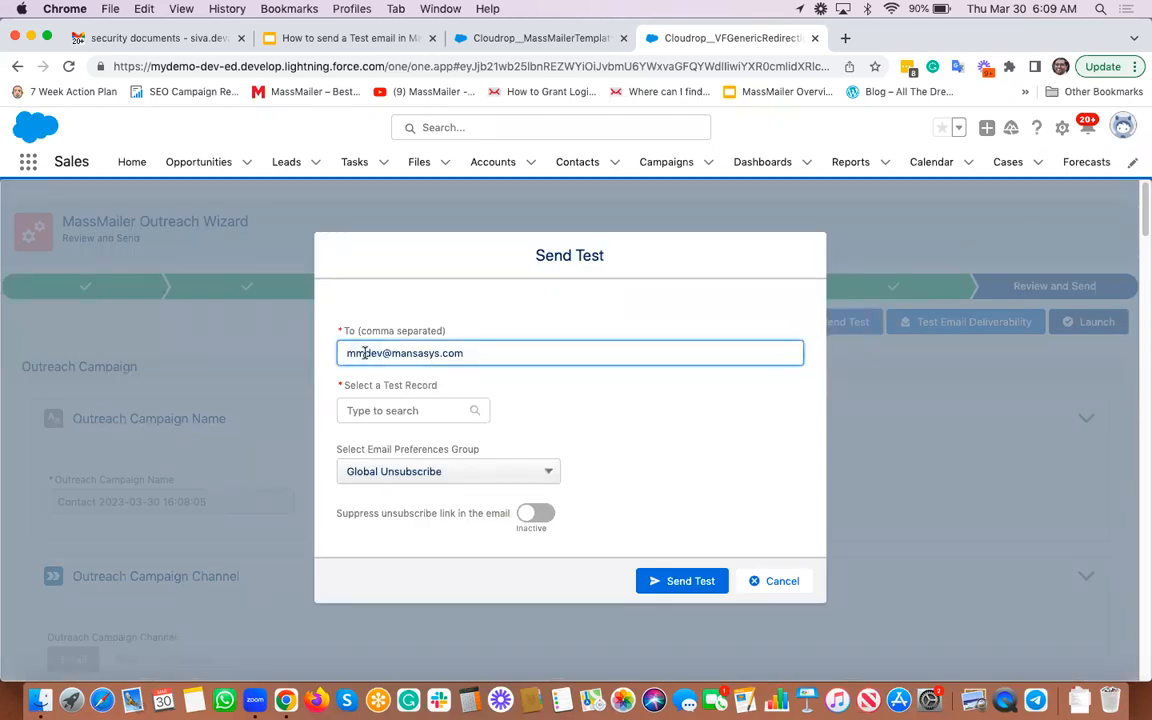
pyautogui.tripleClick(364, 353)
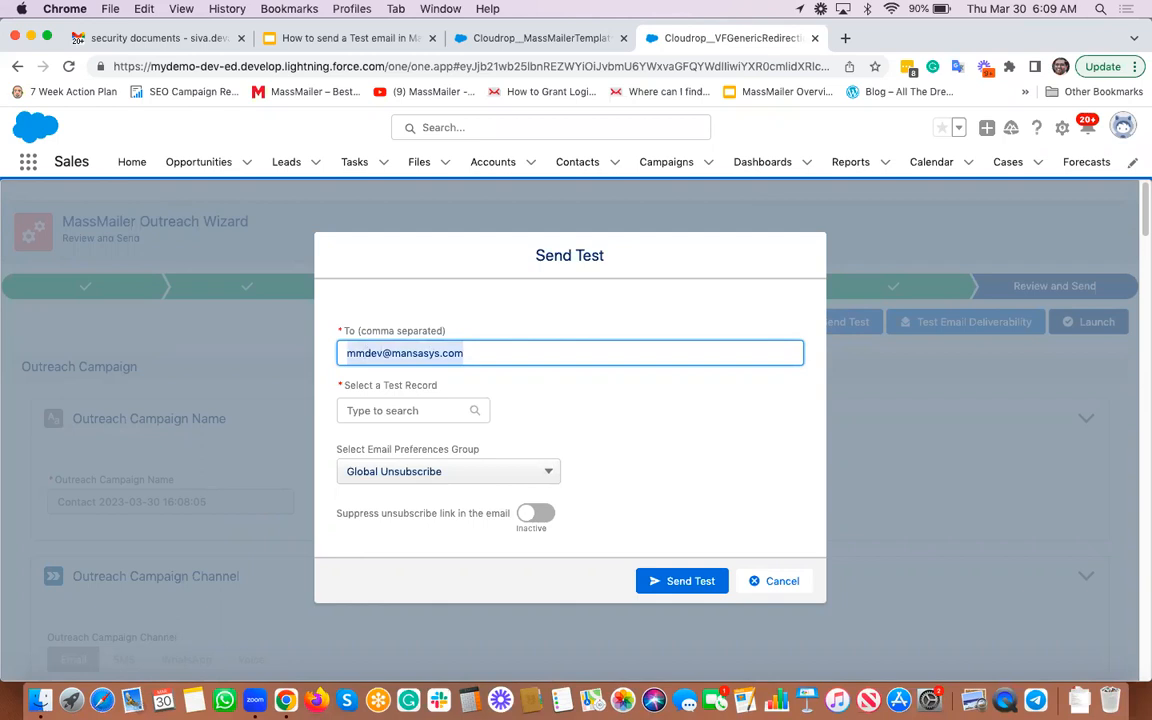
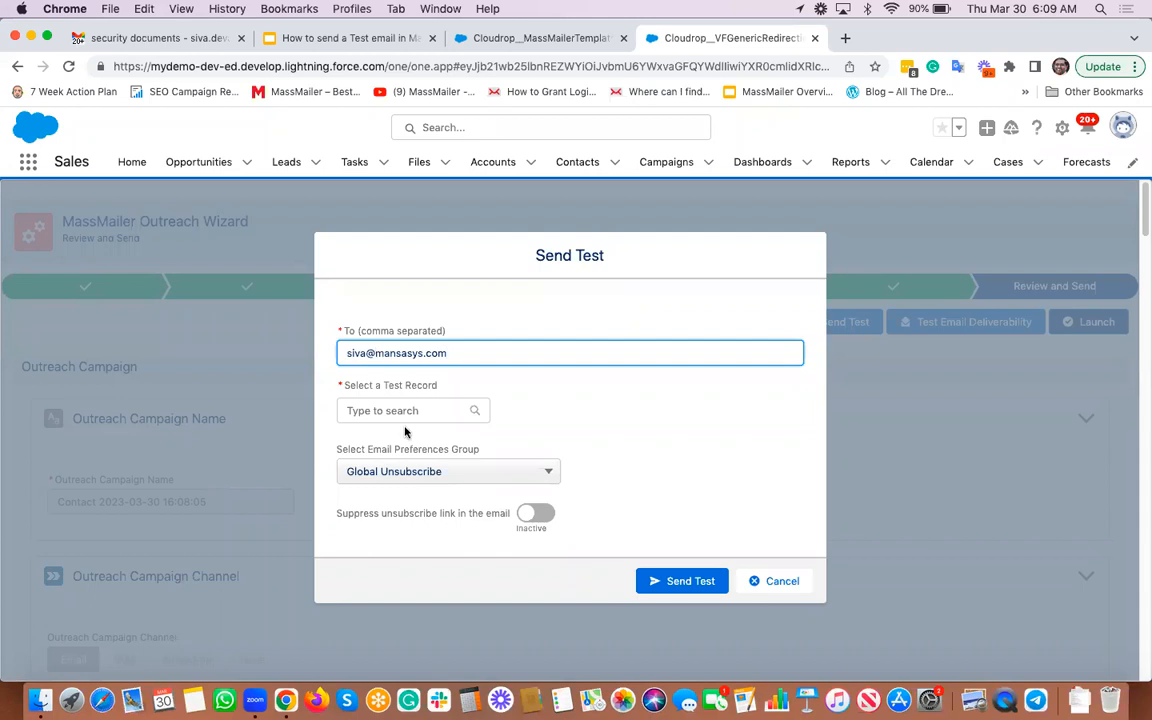
# Step: Choose the first contact as the test record and send the test email
pyautogui.click(427, 408)
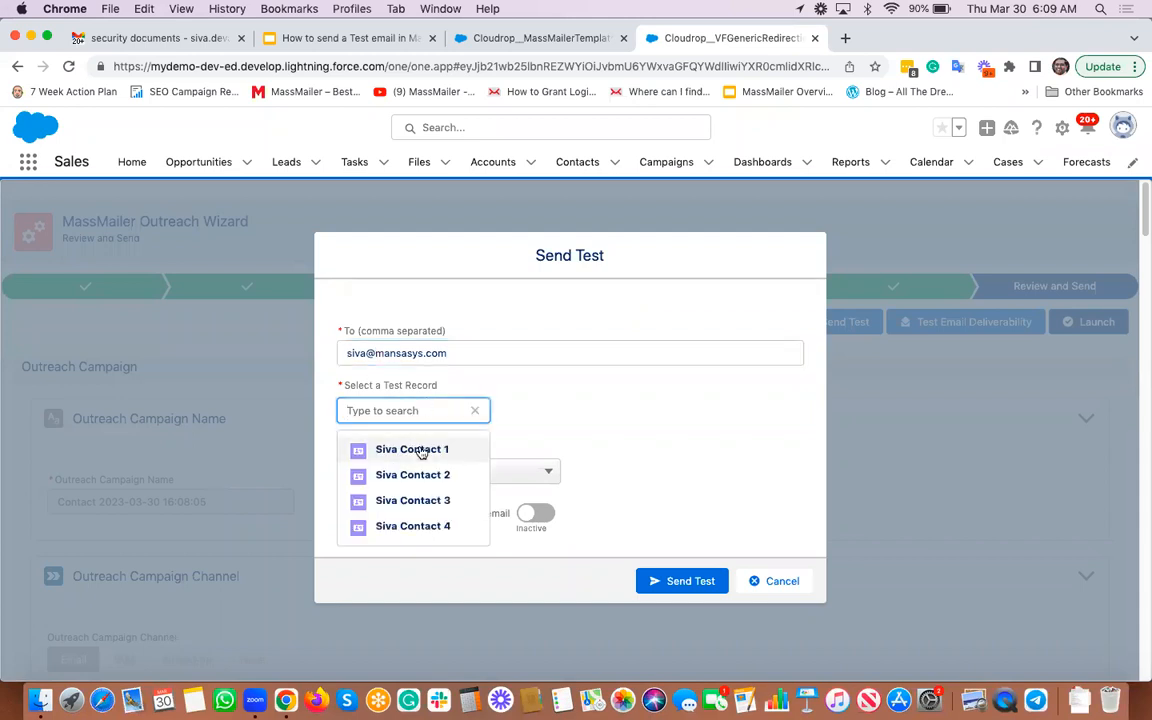
pyautogui.click(421, 453)
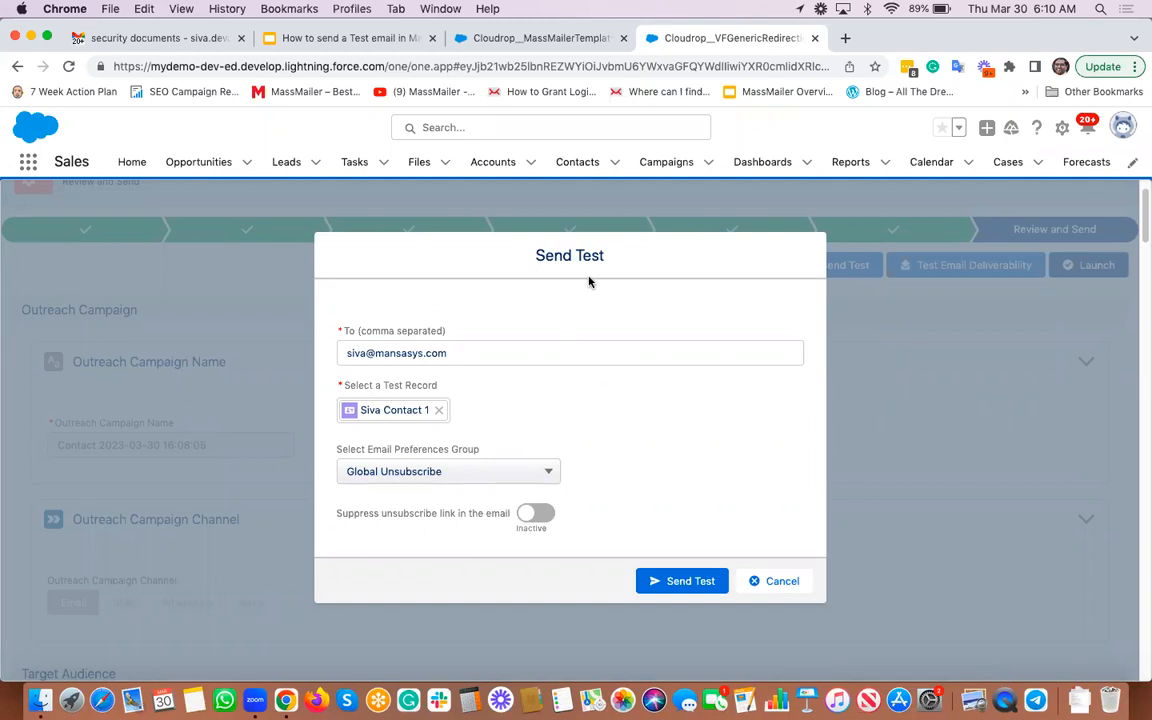
pyautogui.click(693, 581)
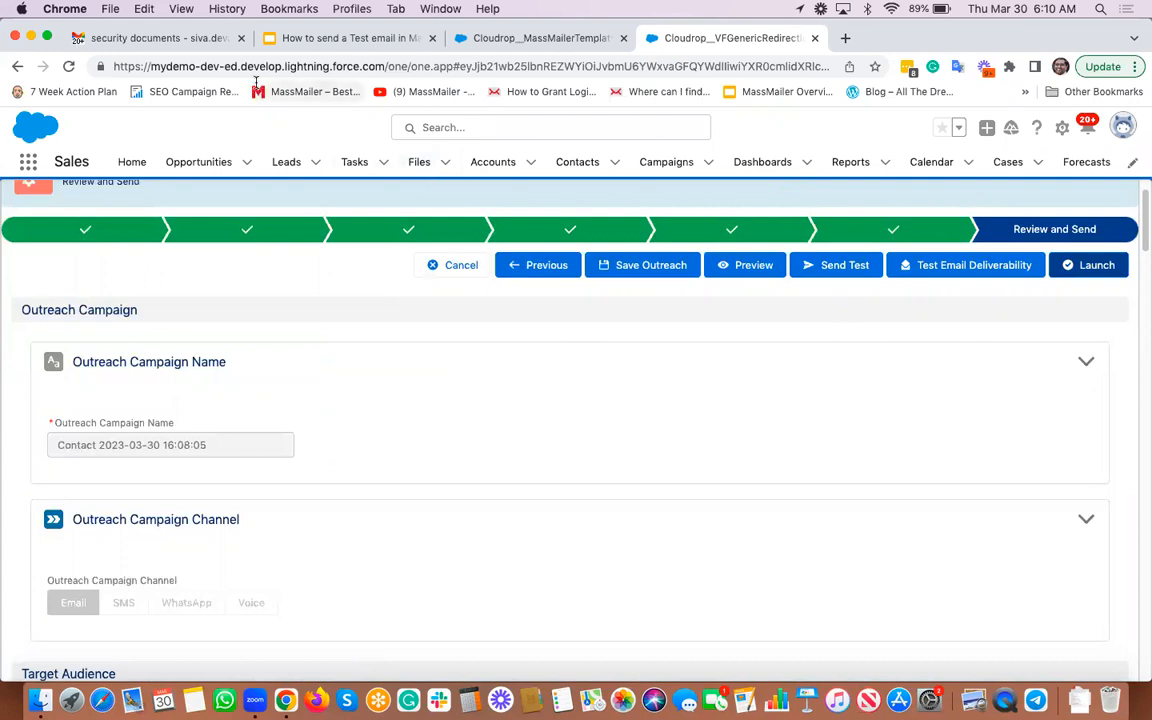
pyautogui.click(165, 38)
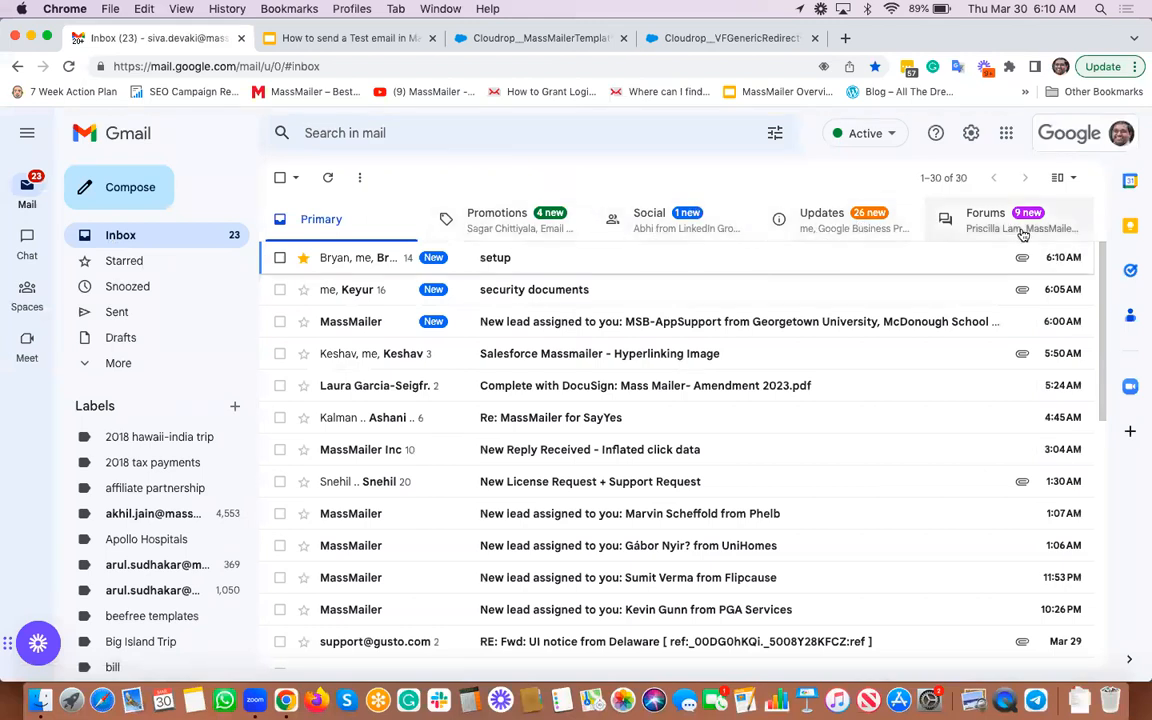
# Step: In Gmail's Updates category, read the newest Demo email to check its first-name greeting
pyautogui.click(744, 221)
pyautogui.click(846, 233)
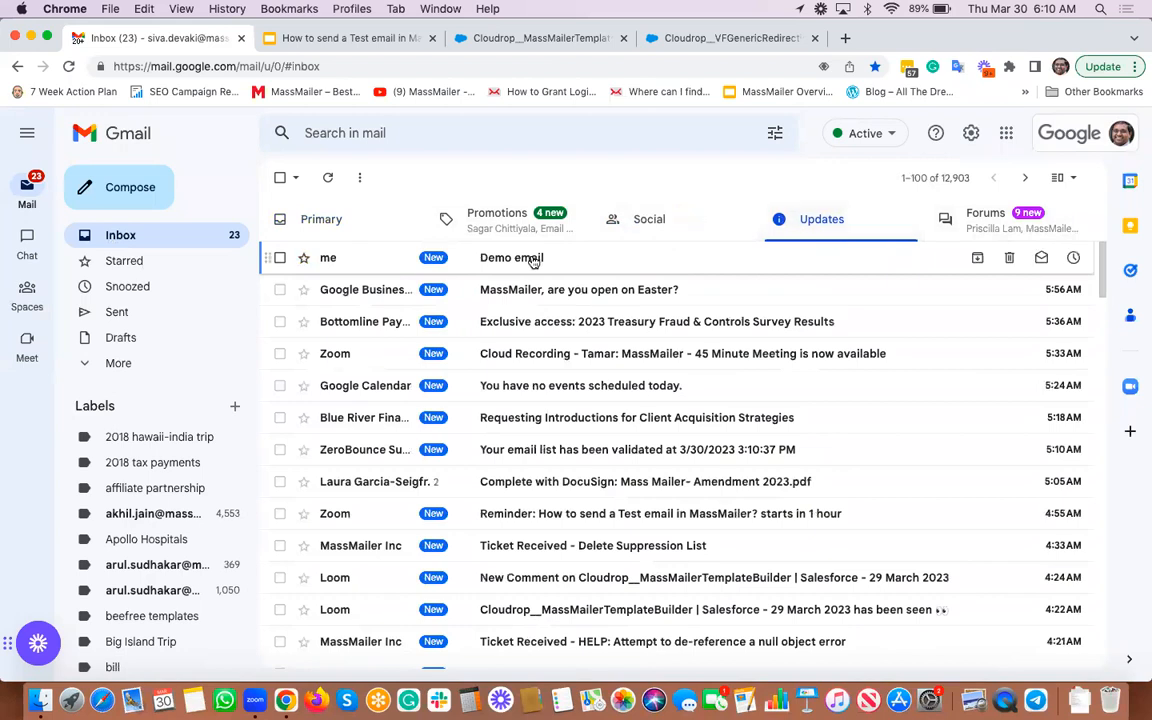
pyautogui.click(515, 259)
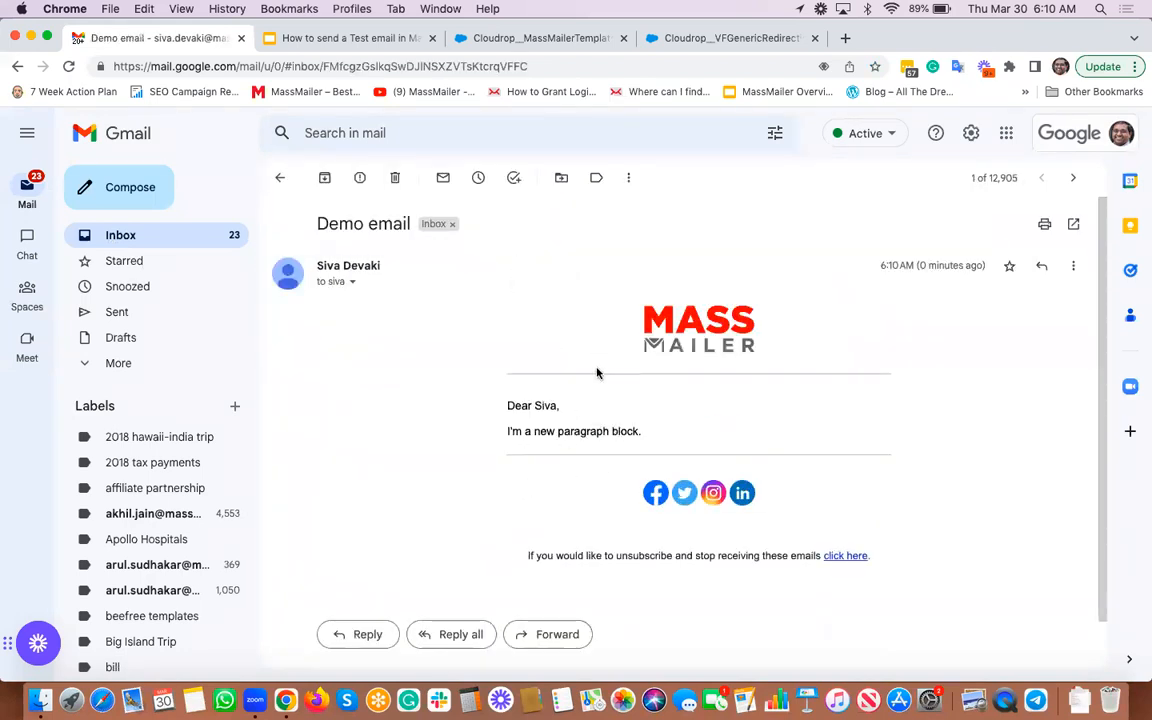
pyautogui.press('super+Left')
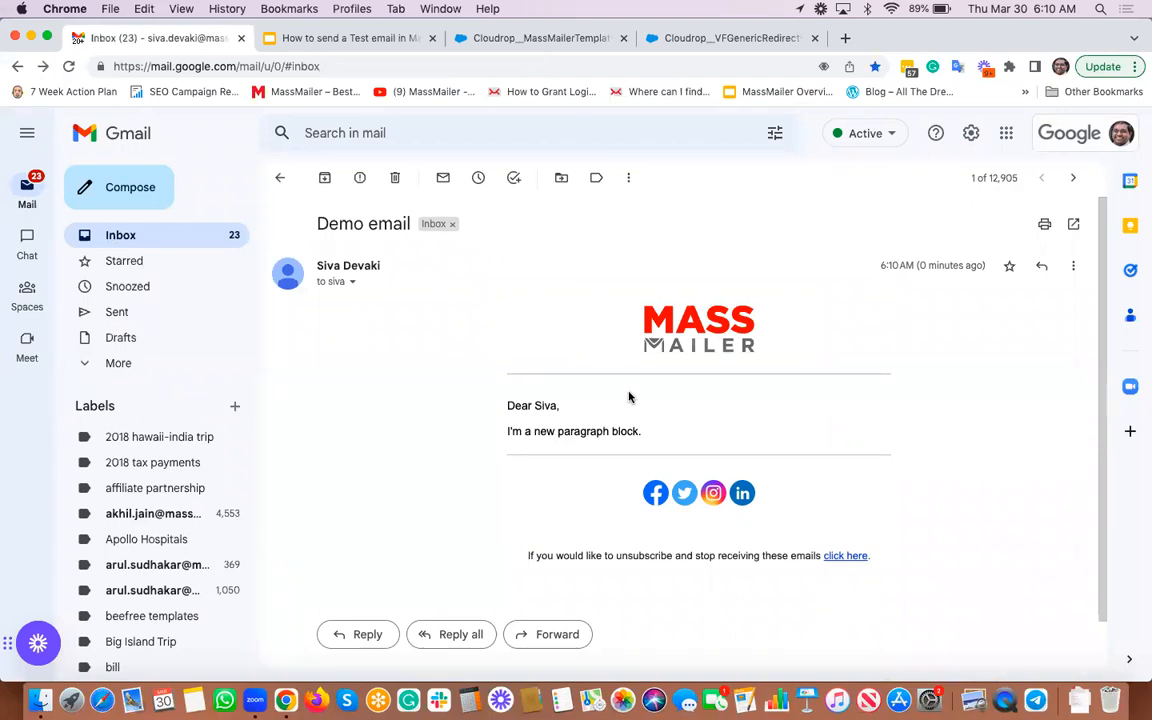
# Step: Open the older Demo email, mark it Looks safe, and return to the inbox
pyautogui.click(537, 291)
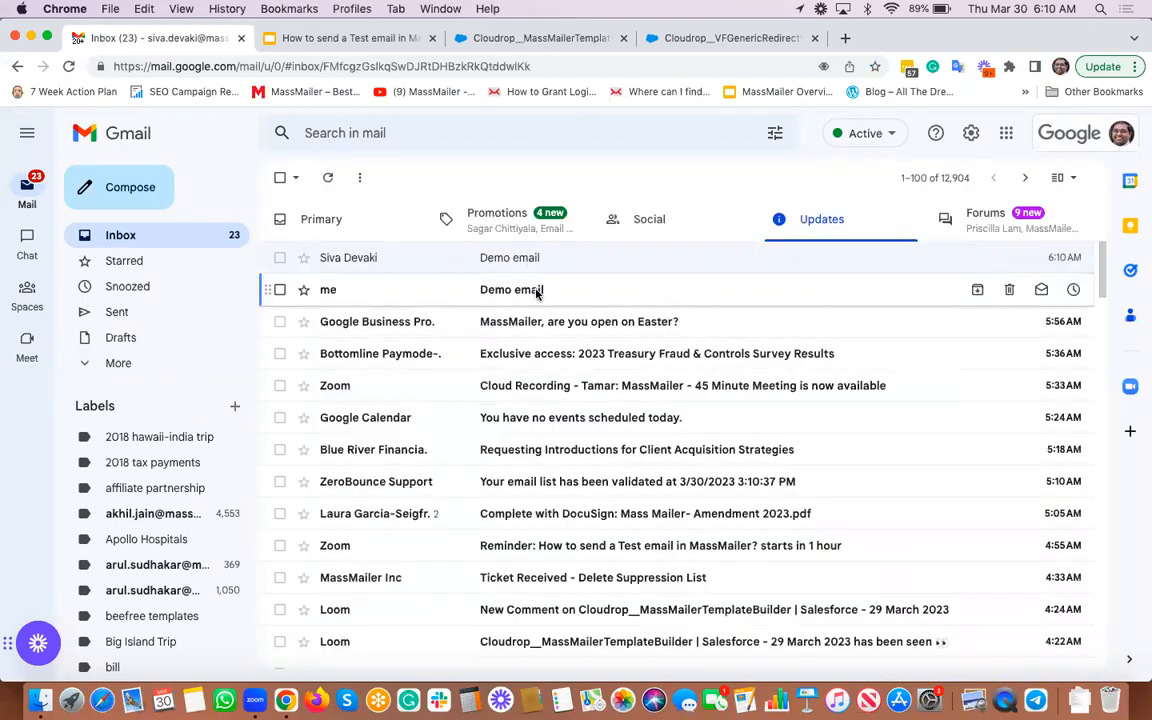
pyautogui.click(434, 413)
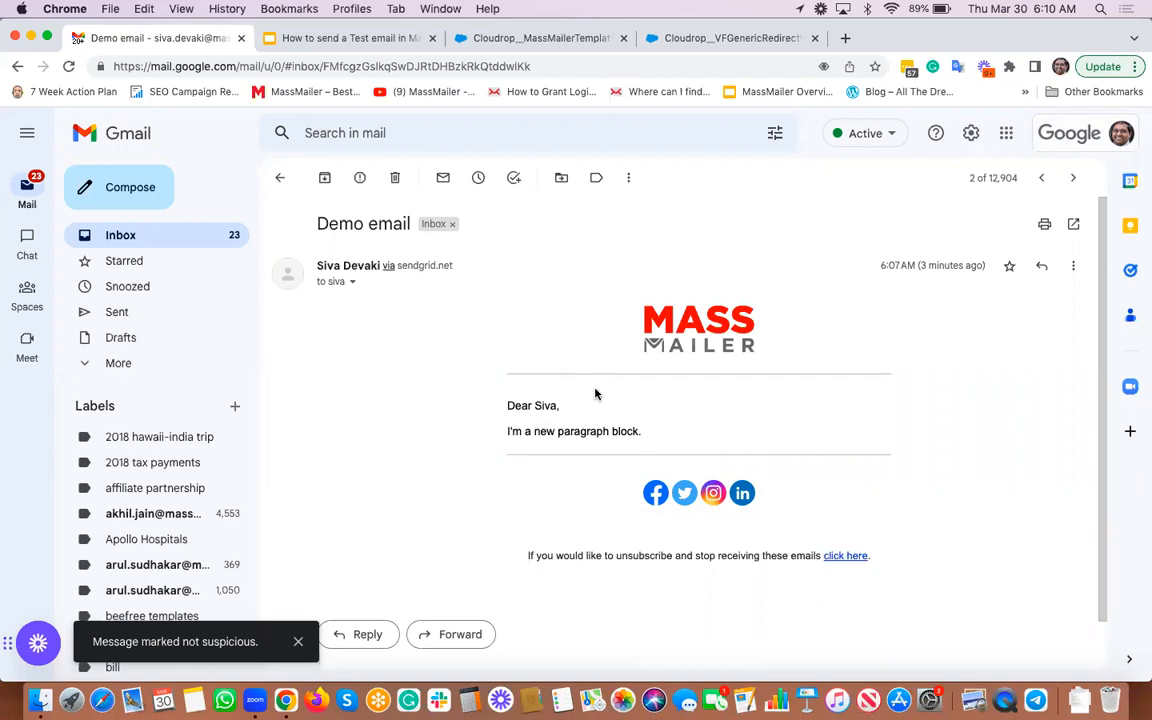
pyautogui.press('u')
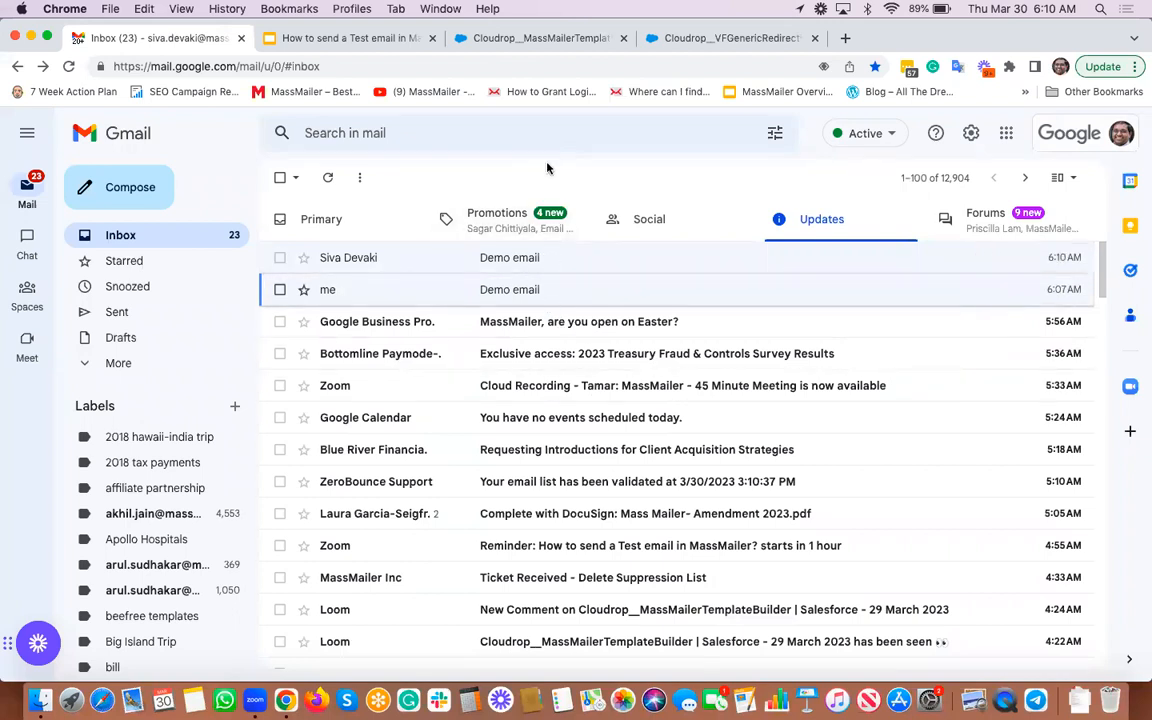
# Step: Review the template's Dear {{{Contact.FirstName}}} merge field, then play slide 4 as a full-screen slideshow
pyautogui.click(591, 40)
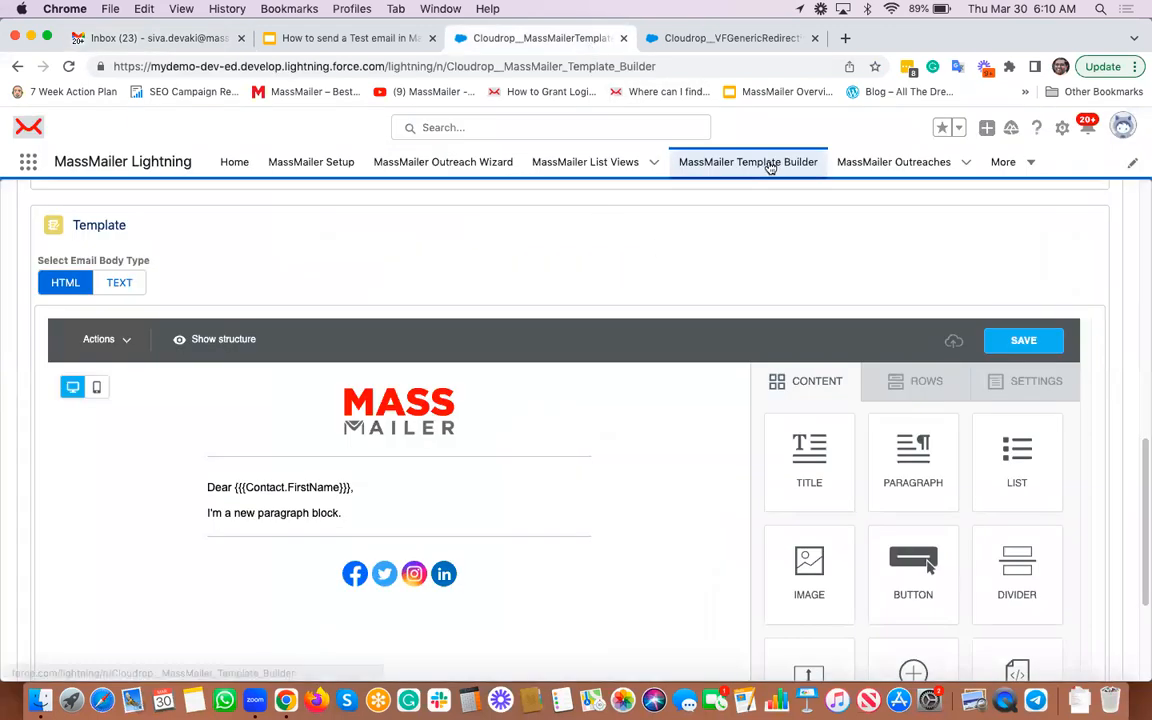
pyautogui.scroll(-3, 745, 236)
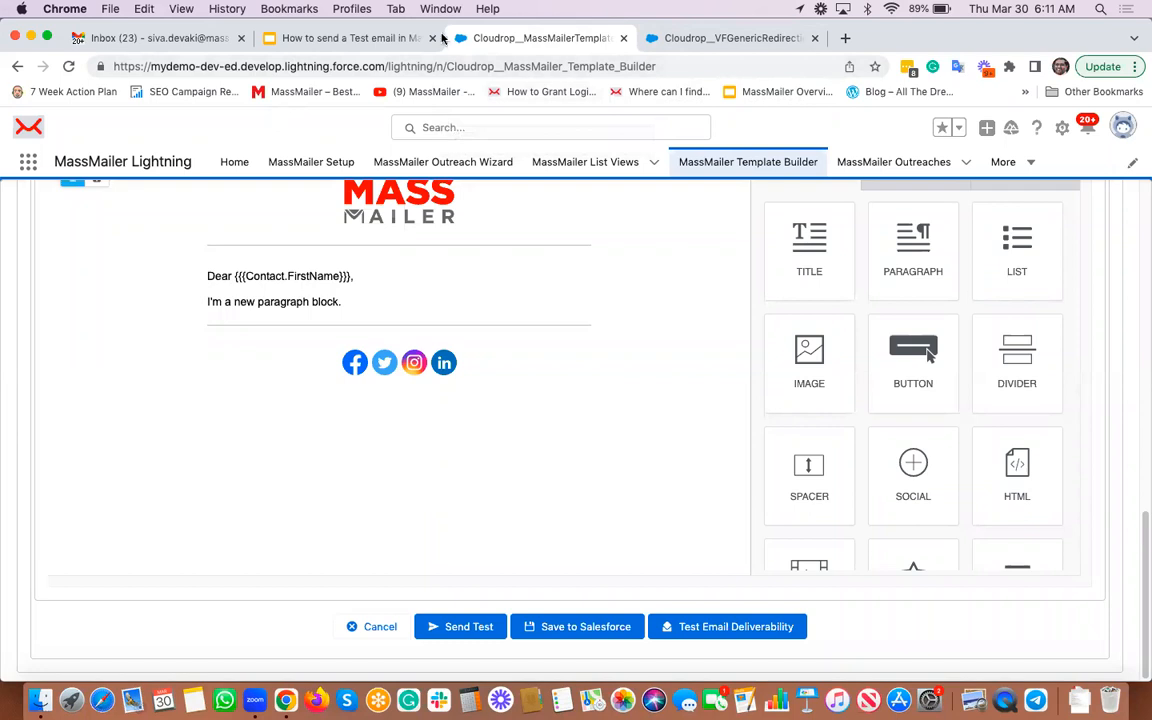
pyautogui.click(312, 37)
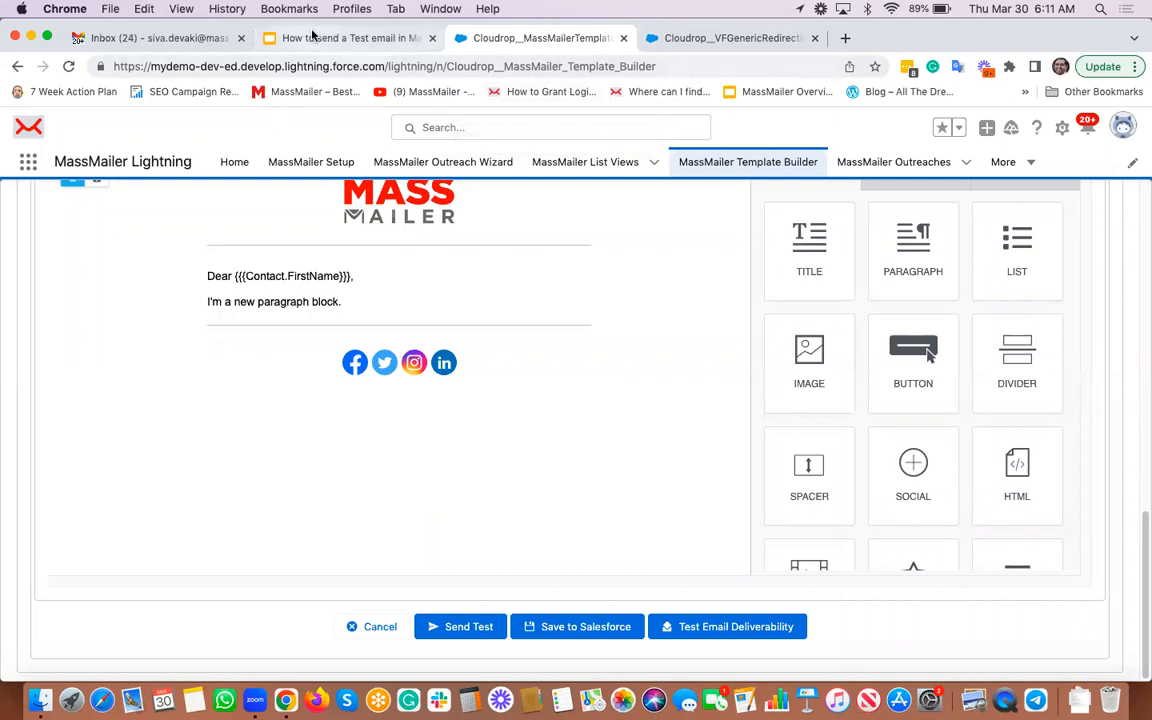
pyautogui.click(111, 488)
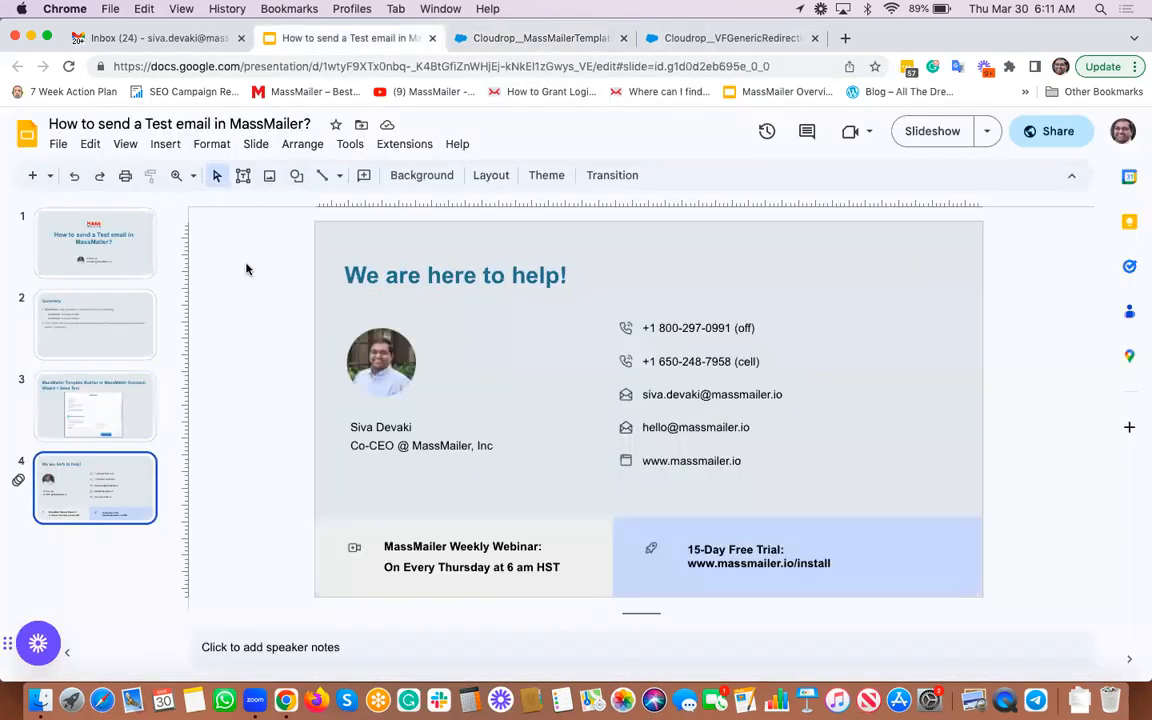
pyautogui.click(124, 145)
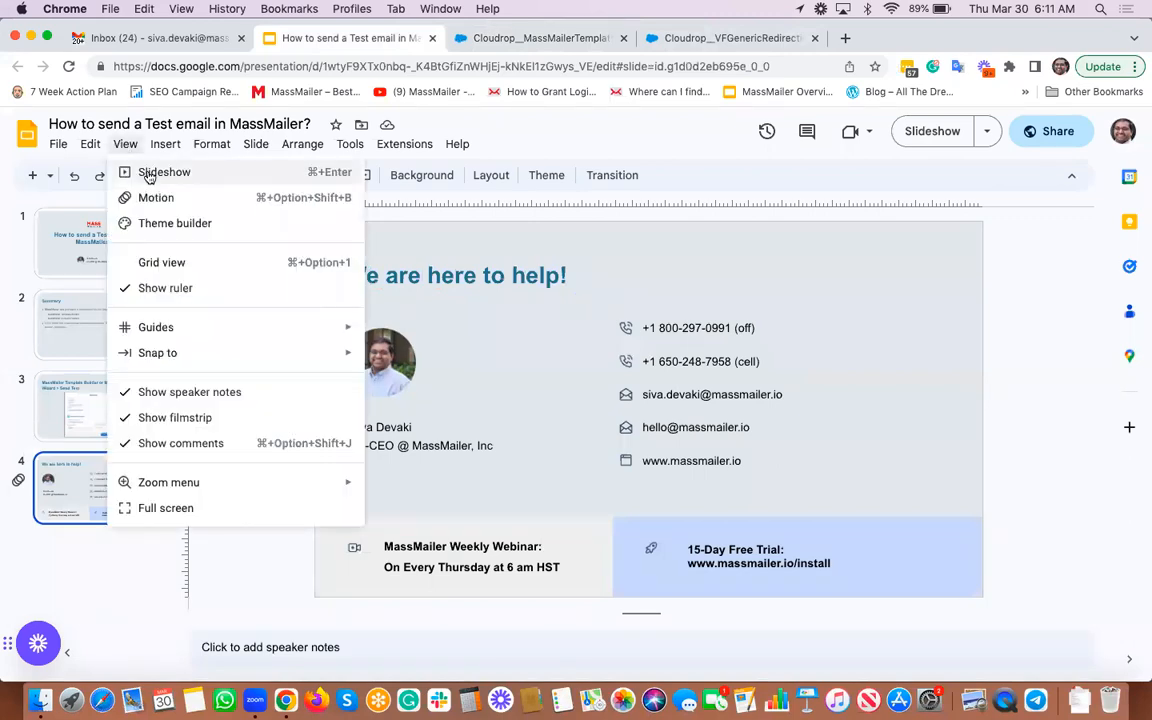
pyautogui.click(145, 172)
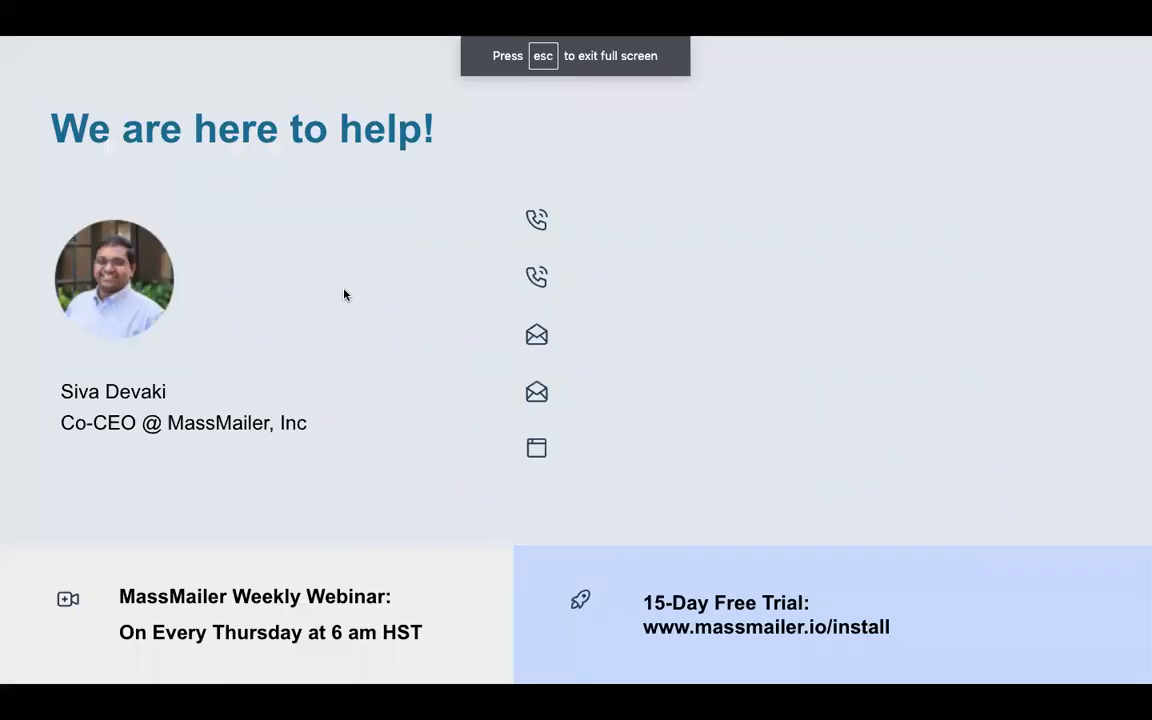